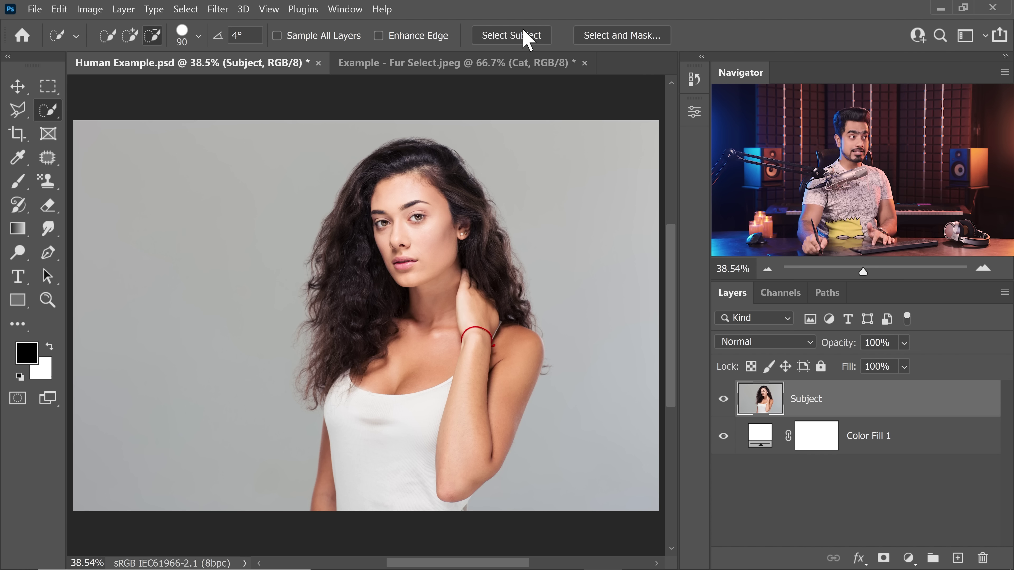
# - Mask the woman on the Subject layer and the kitten on the Cat layer using Select Subject
pyautogui.click(518, 40)
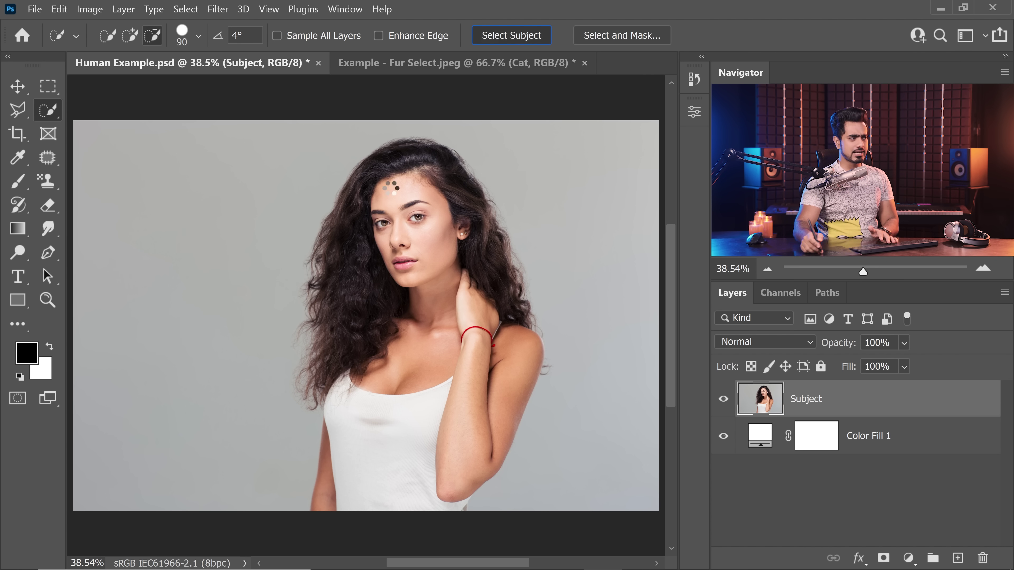
pyautogui.click(883, 560)
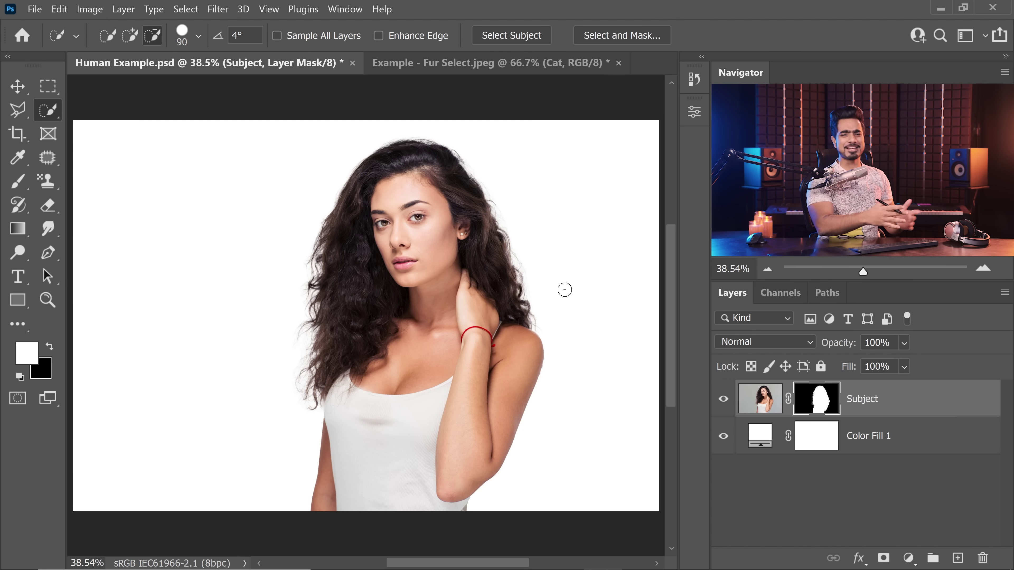
pyautogui.click(430, 61)
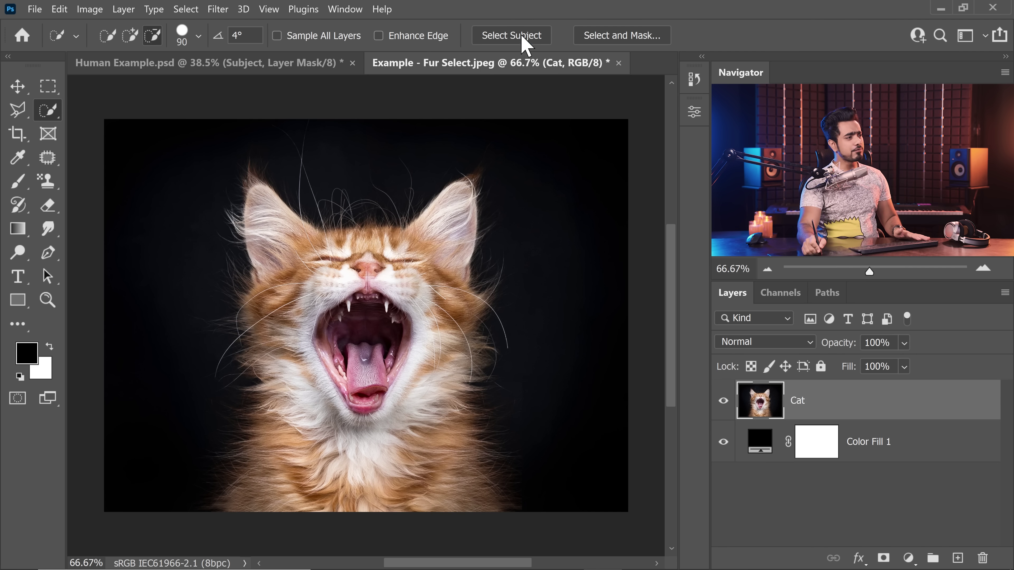
pyautogui.click(526, 45)
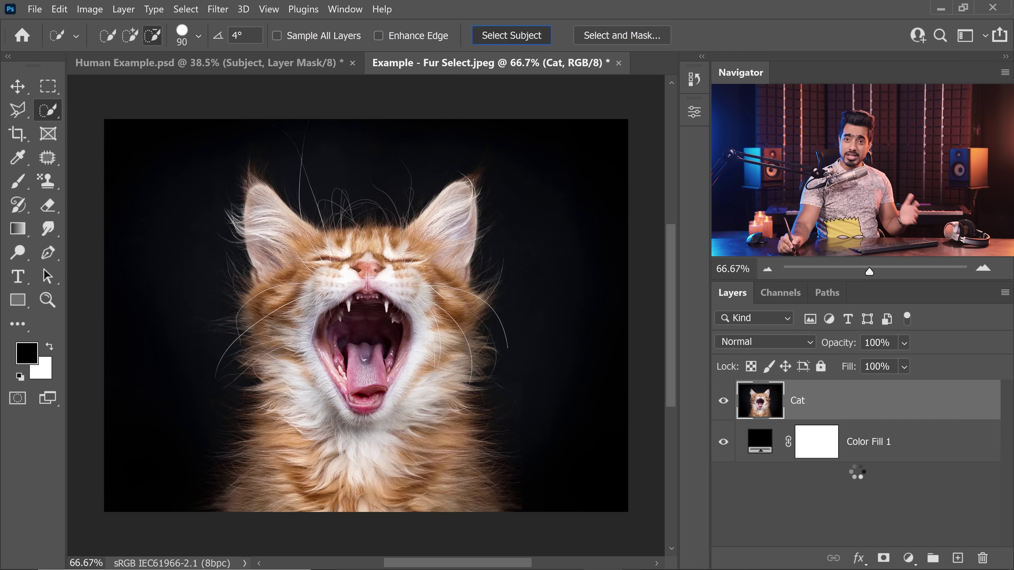
pyautogui.click(883, 558)
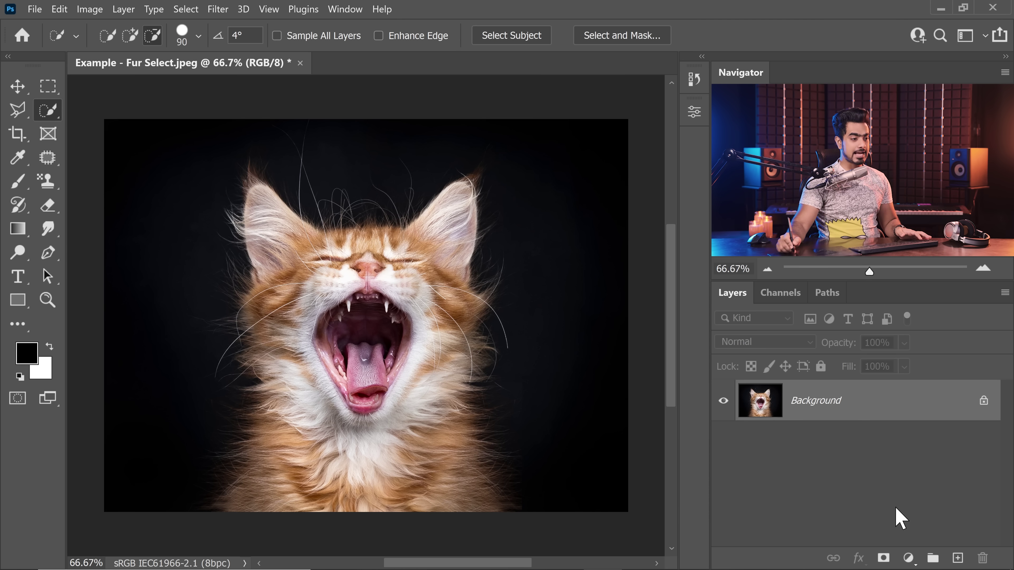
# - Add a black Solid Color fill layer and place it beneath the unlocked kitten photo
pyautogui.click(908, 558)
pyautogui.click(914, 281)
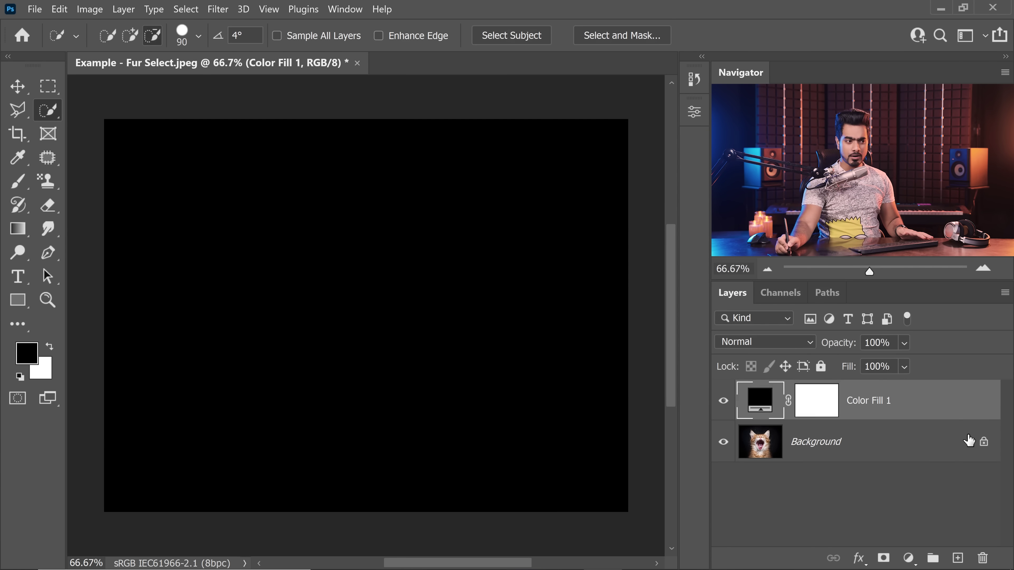
pyautogui.click(984, 443)
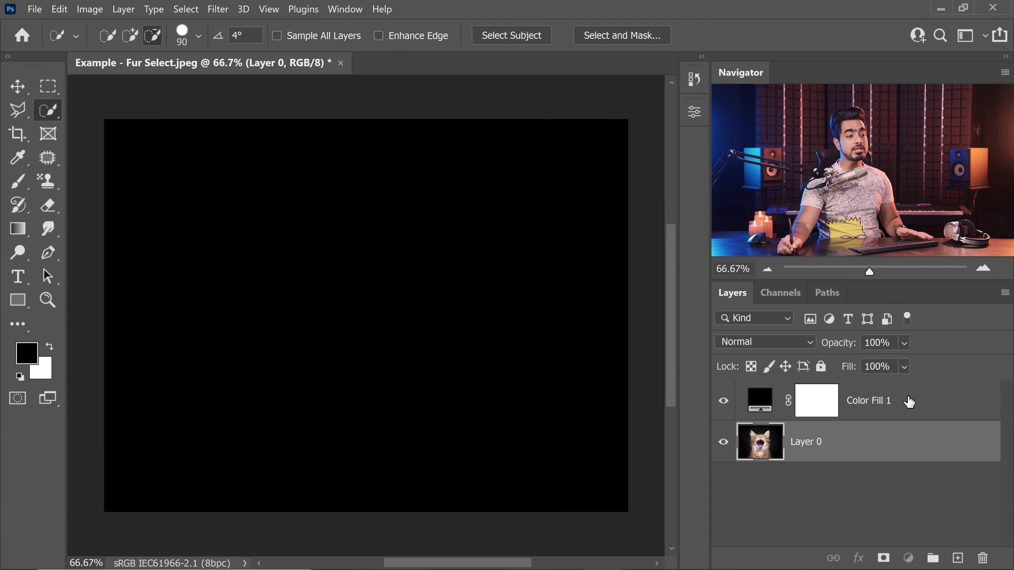
pyautogui.moveTo(909, 402); pyautogui.dragTo(876, 487)
# - Rename the photo layer Layer 0 to 'Kitty'
pyautogui.doubleClick(805, 401)
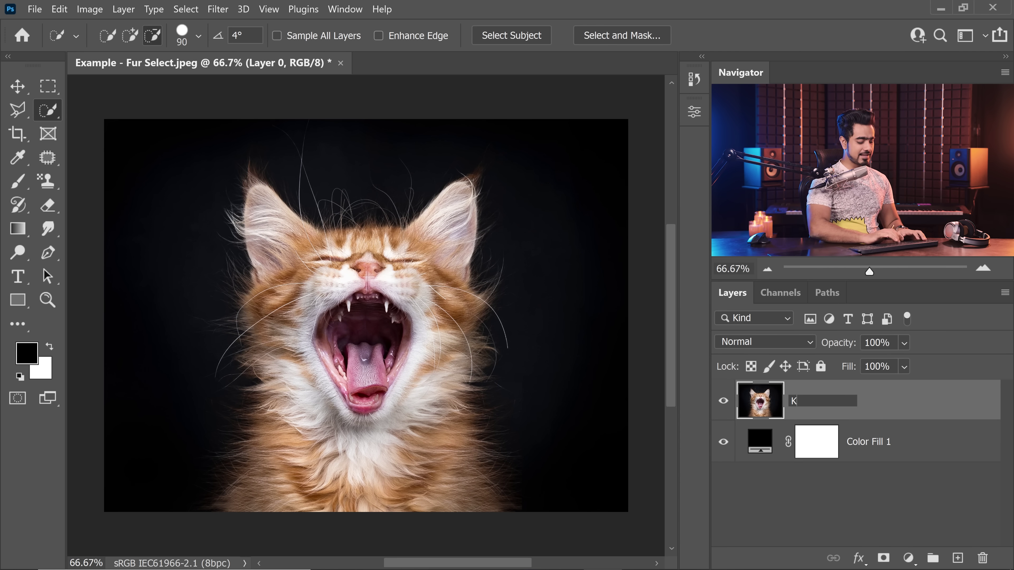
pyautogui.write('Kitty')
pyautogui.press('Return')
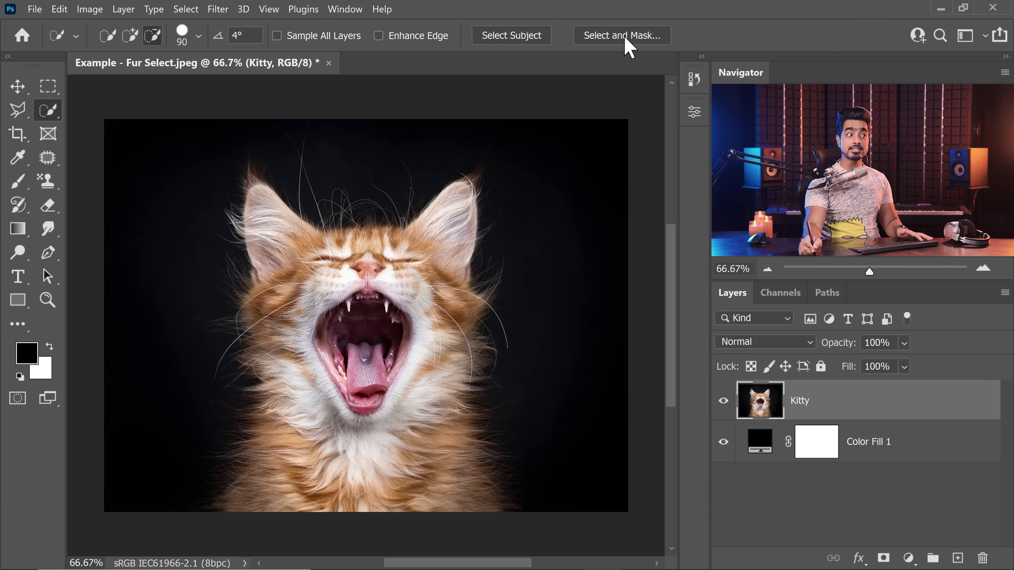
# - In Select and Mask, run Select Subject and Refine Hair, comparing the result with undo/redo
pyautogui.click(636, 35)
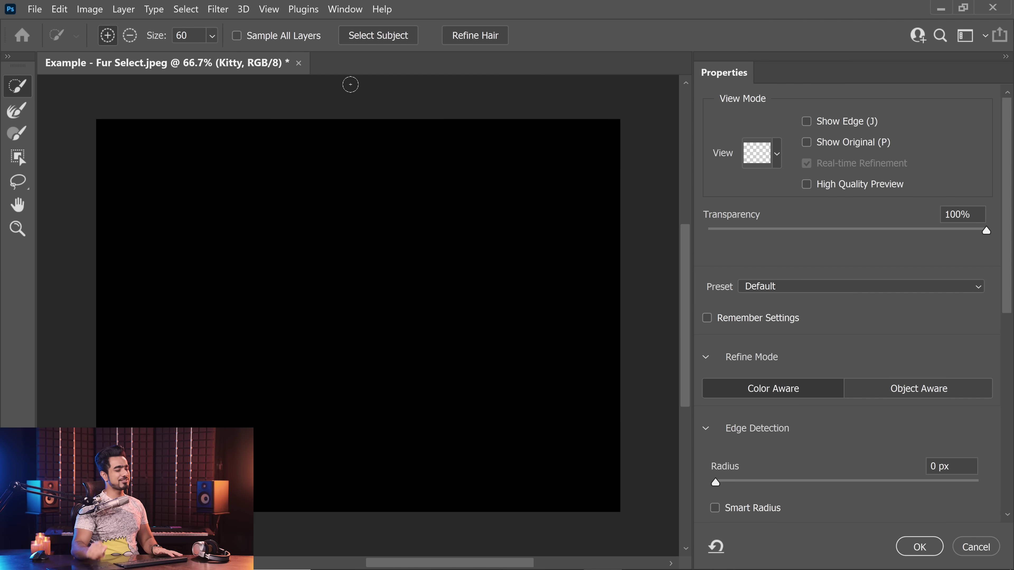
pyautogui.click(384, 40)
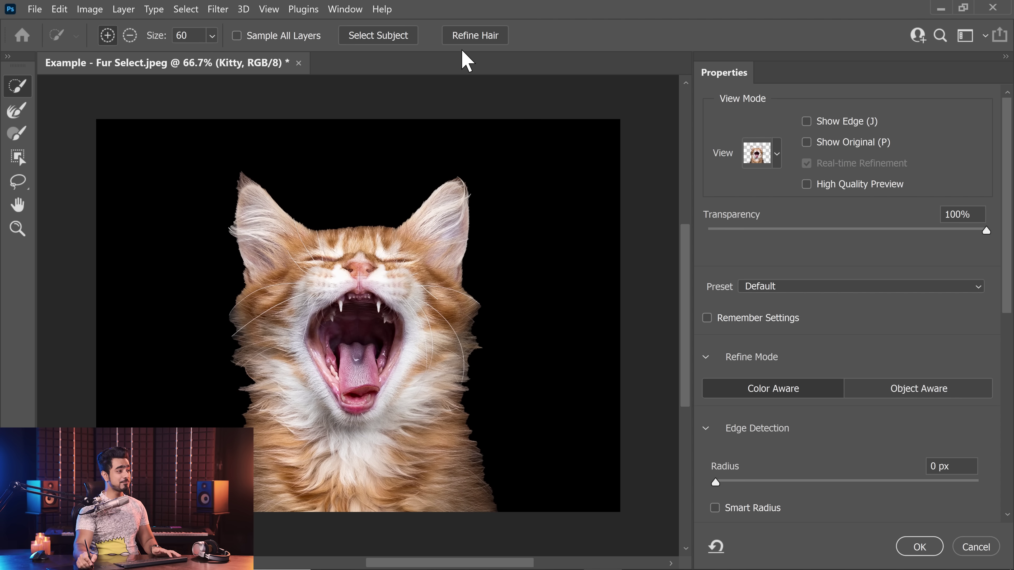
pyautogui.click(484, 35)
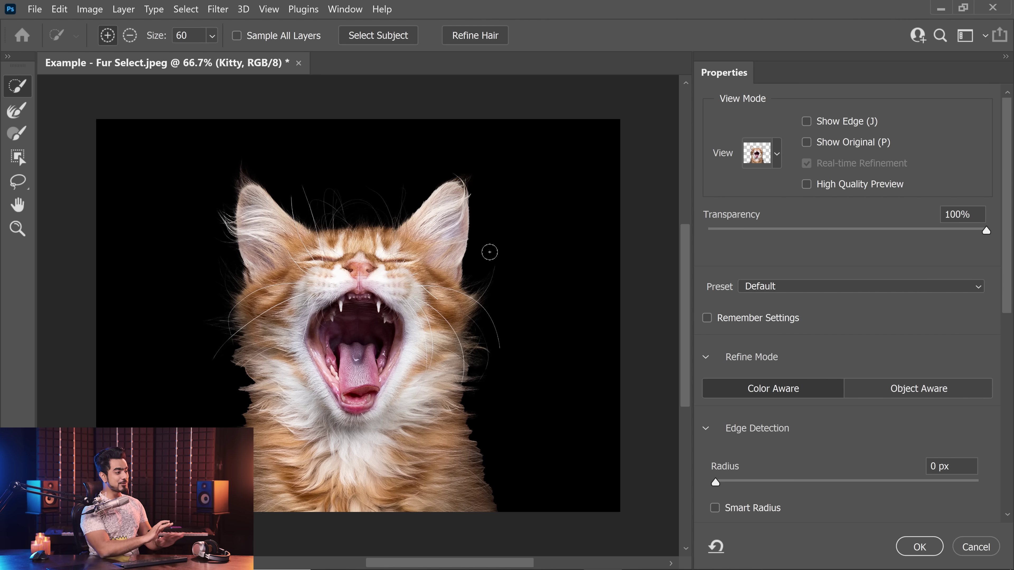
pyautogui.hotkey('ctrl', 'z')
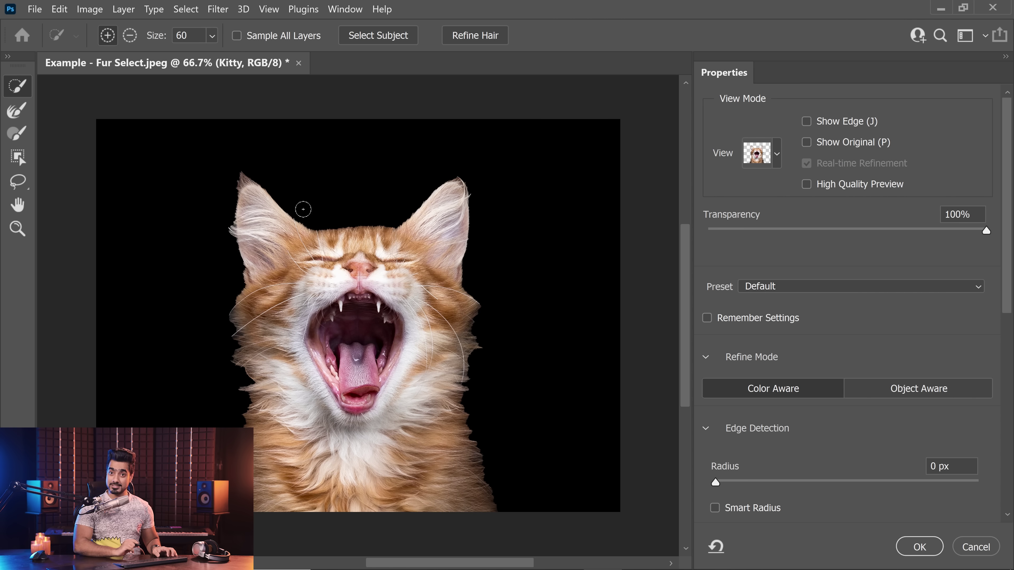
pyautogui.hotkey('ctrl', 'shift', 'z')
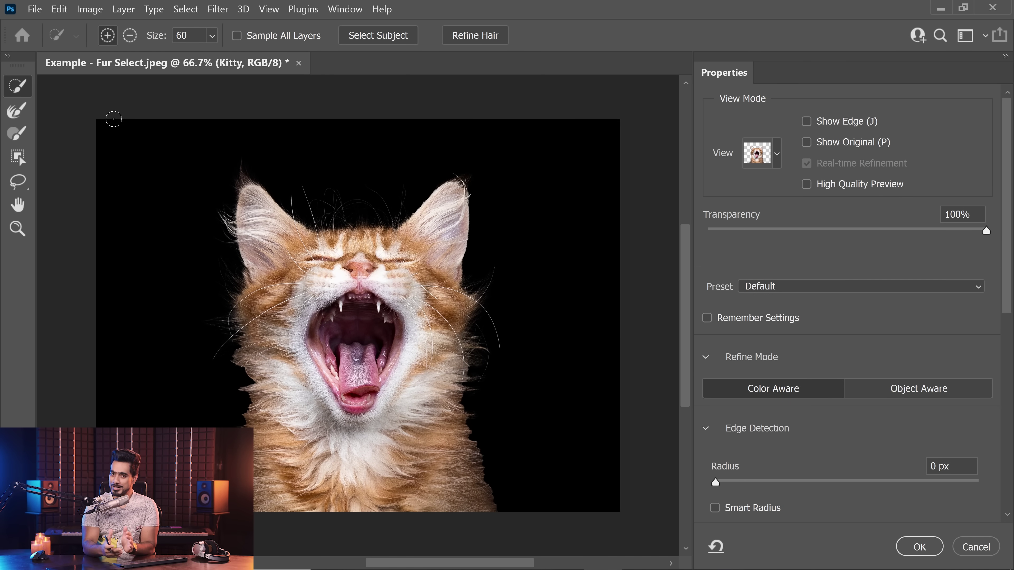
# - Choose the Refine Edge Brush and adjust the Onion Skin preview transparency to judge the edges
pyautogui.click(16, 110)
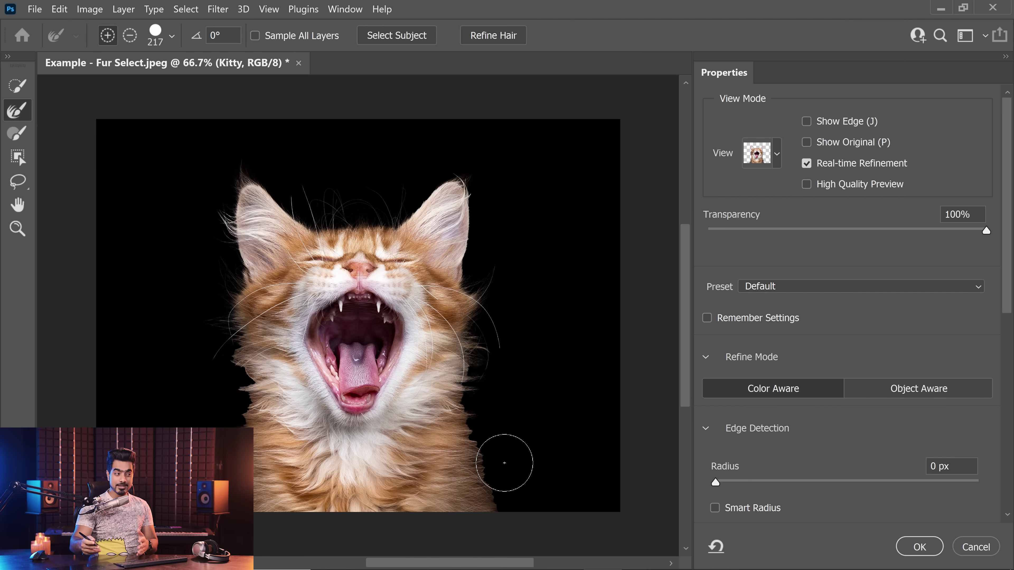
pyautogui.click(817, 230)
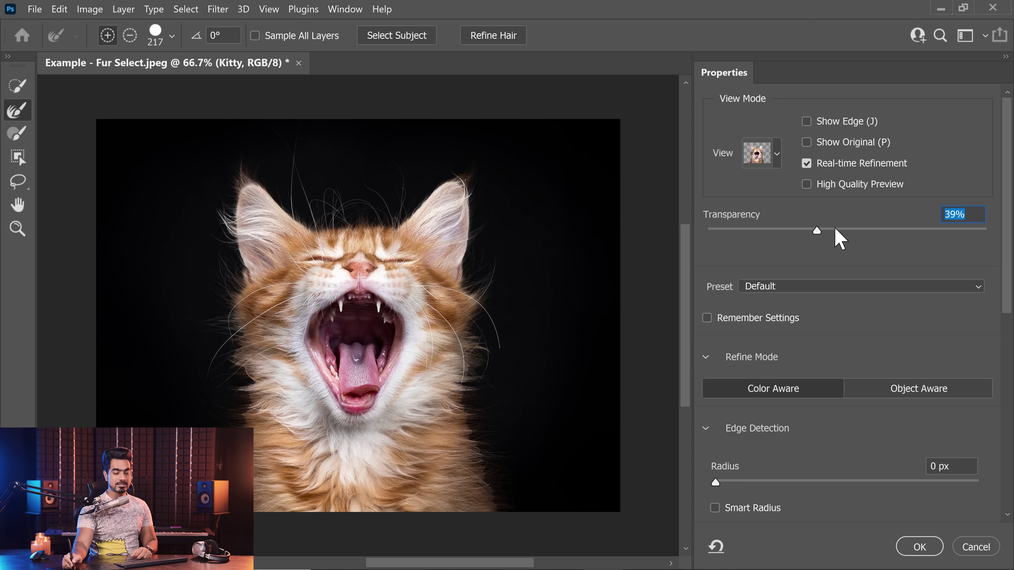
pyautogui.click(835, 231)
pyautogui.click(775, 157)
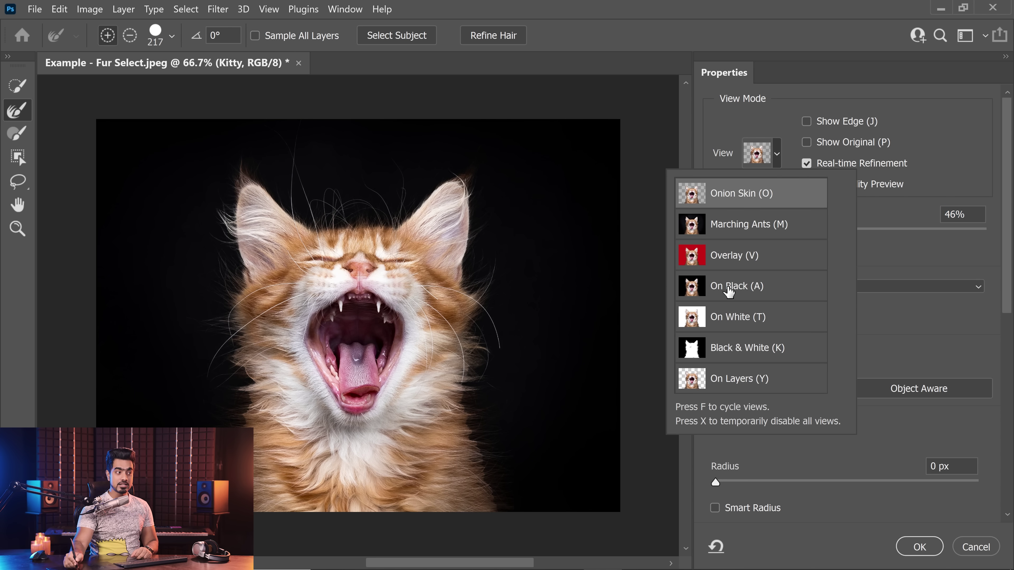
pyautogui.click(876, 266)
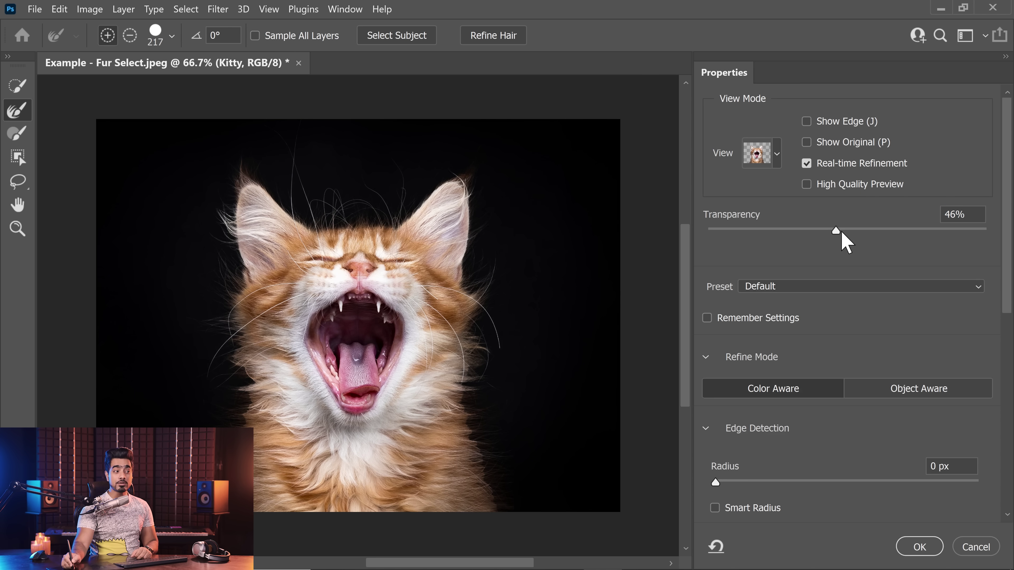
pyautogui.moveTo(838, 231); pyautogui.dragTo(1009, 232)
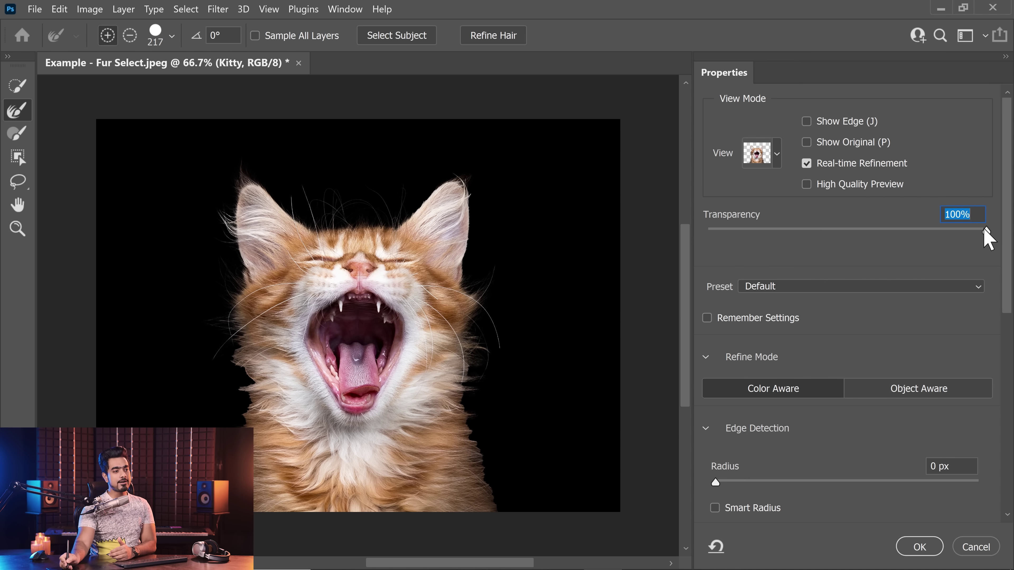
pyautogui.moveTo(985, 230); pyautogui.dragTo(584, 215)
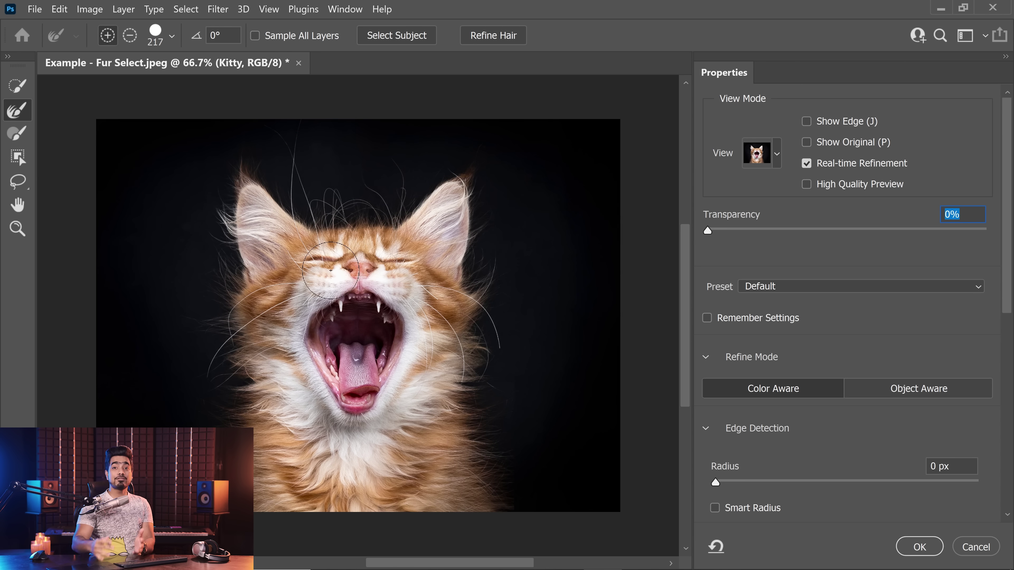
pyautogui.moveTo(714, 233); pyautogui.dragTo(810, 248)
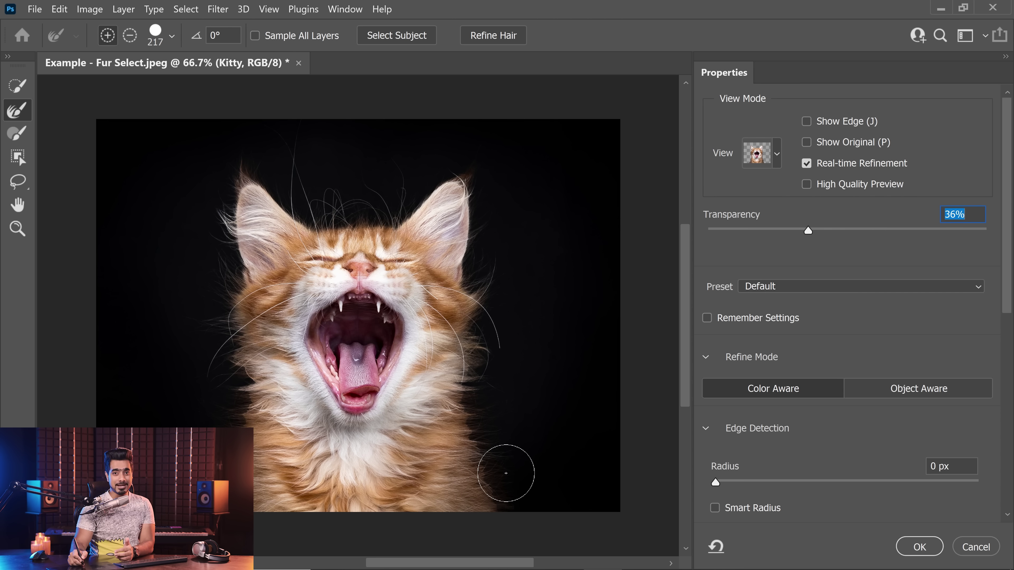
pyautogui.moveTo(814, 233); pyautogui.dragTo(1000, 220)
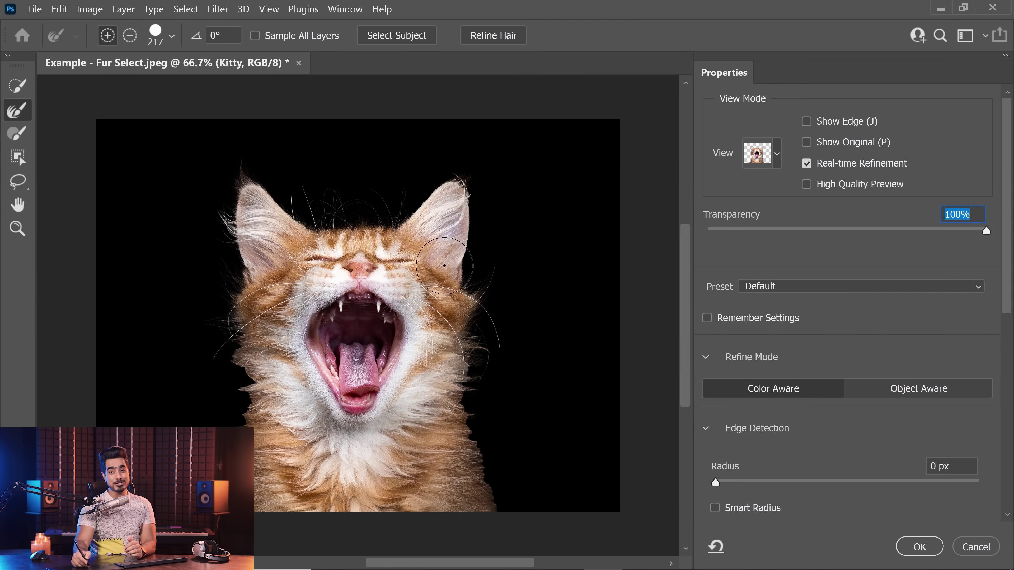
pyautogui.moveTo(798, 230); pyautogui.dragTo(781, 230)
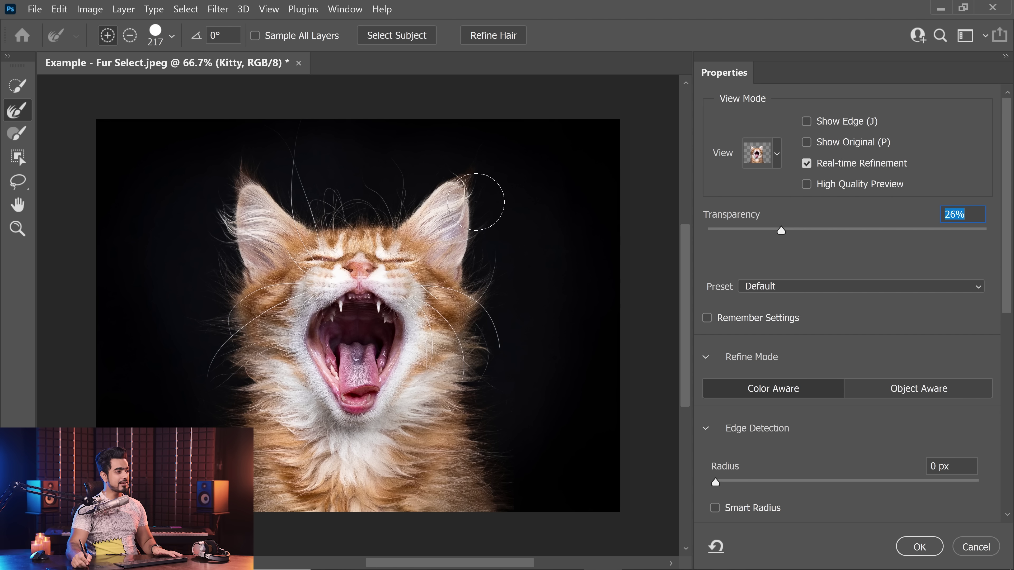
# - Brush-refine the fur along the right ear, right cheek and the kitten's outline
pyautogui.moveTo(476, 201)
pyautogui.mouseDown()
pyautogui.moveTo(470, 182)
pyautogui.moveTo(475, 277)
pyautogui.mouseUp()
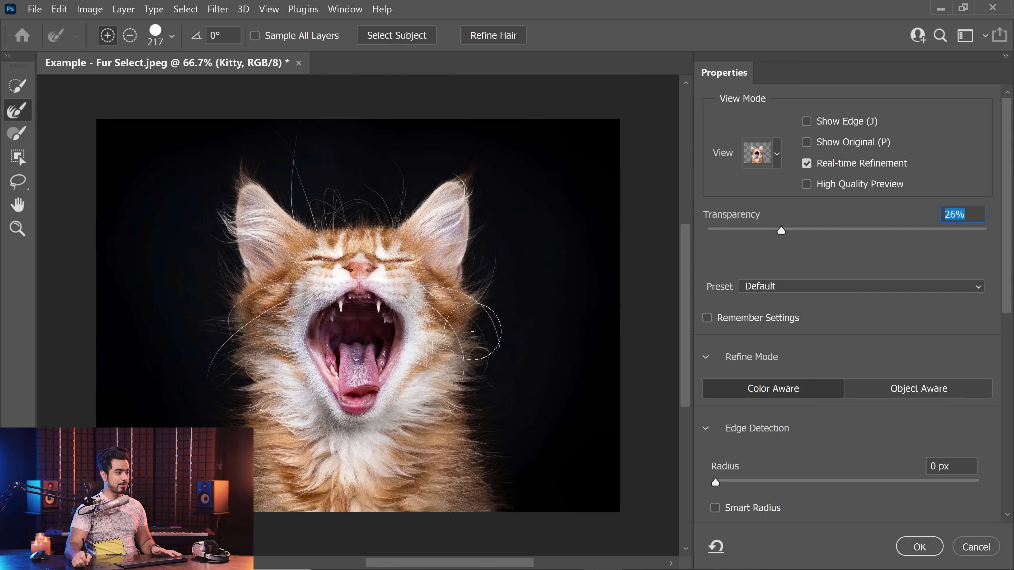
pyautogui.moveTo(472, 332)
pyautogui.mouseDown()
pyautogui.moveTo(475, 323)
pyautogui.moveTo(494, 473)
pyautogui.mouseUp()
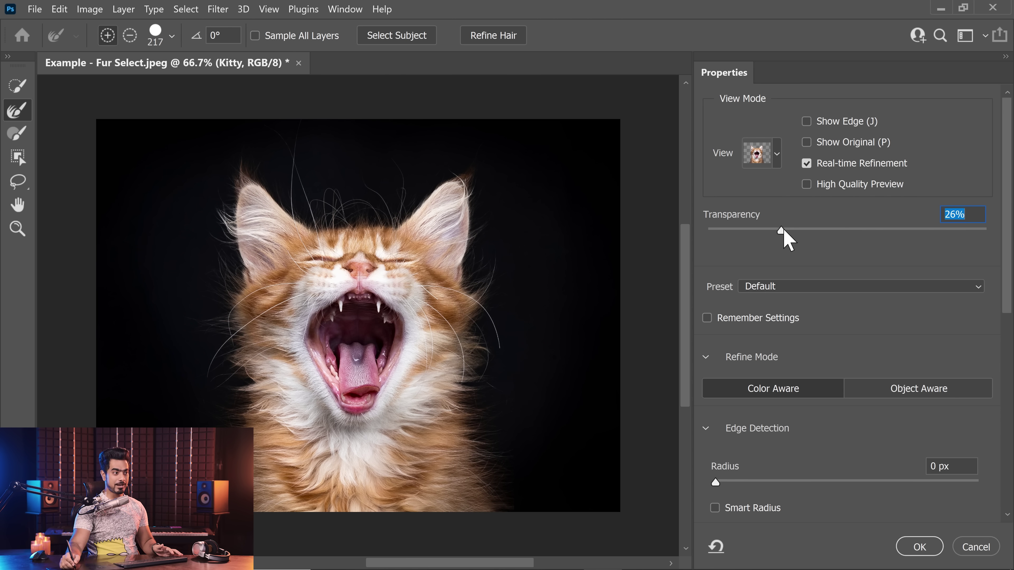
pyautogui.moveTo(783, 232); pyautogui.dragTo(993, 231)
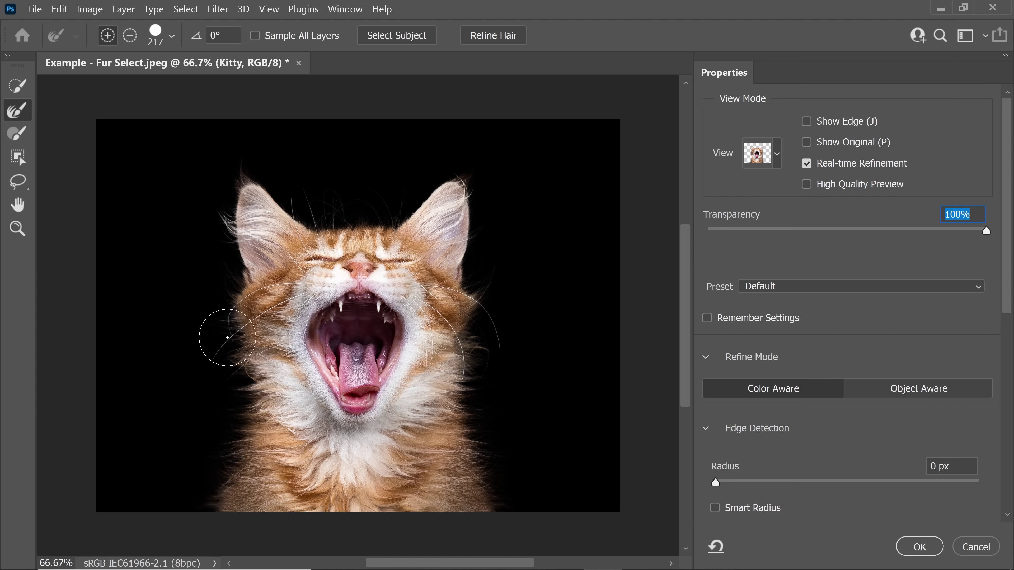
pyautogui.moveTo(227, 338)
pyautogui.mouseDown()
pyautogui.moveTo(226, 170)
pyautogui.moveTo(383, 208)
pyautogui.moveTo(475, 236)
pyautogui.moveTo(477, 410)
pyautogui.mouseUp()
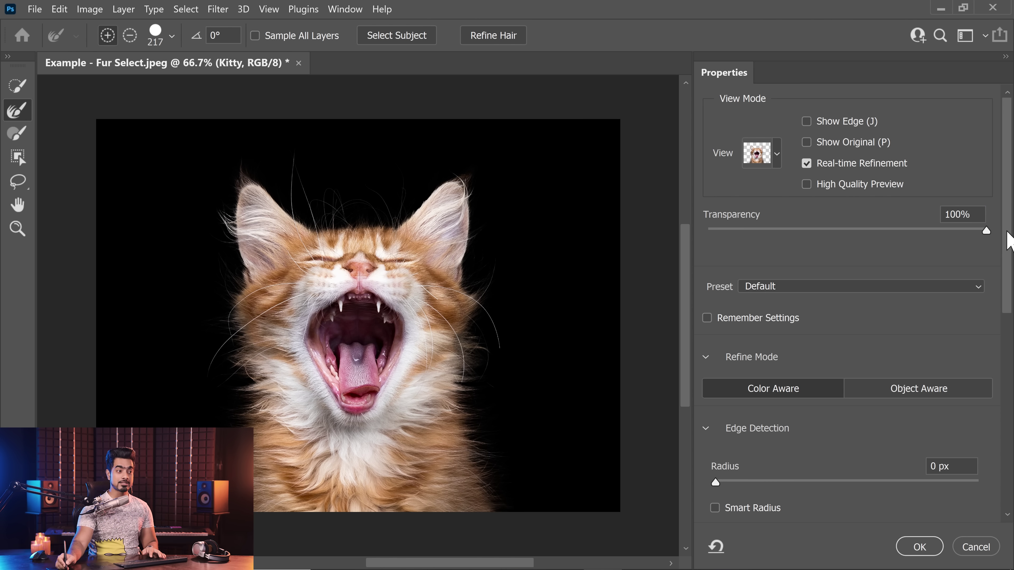
# - Output the refined selection as a Layer Mask and apply it
pyautogui.moveTo(1008, 240); pyautogui.dragTo(968, 446)
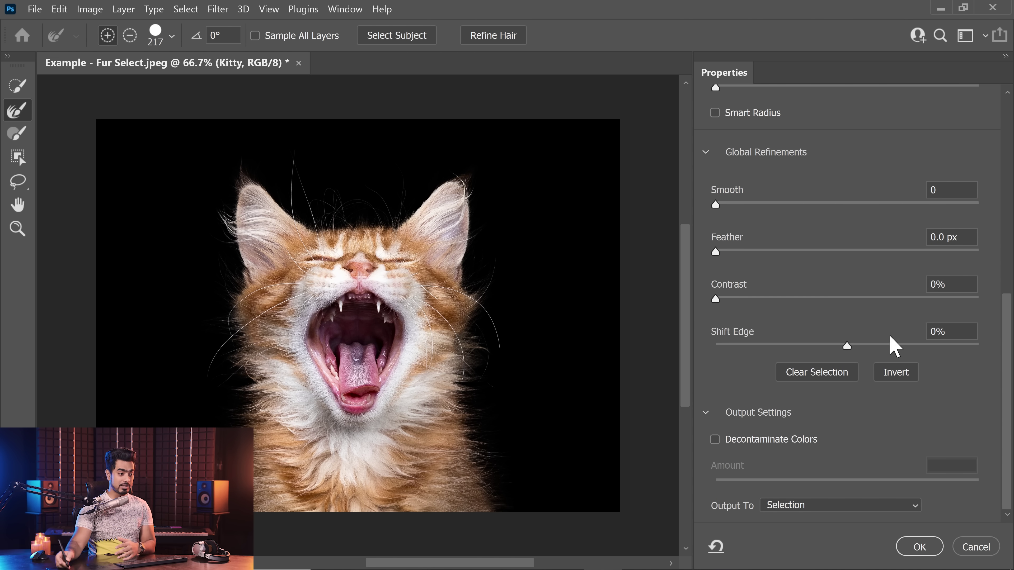
pyautogui.click(809, 505)
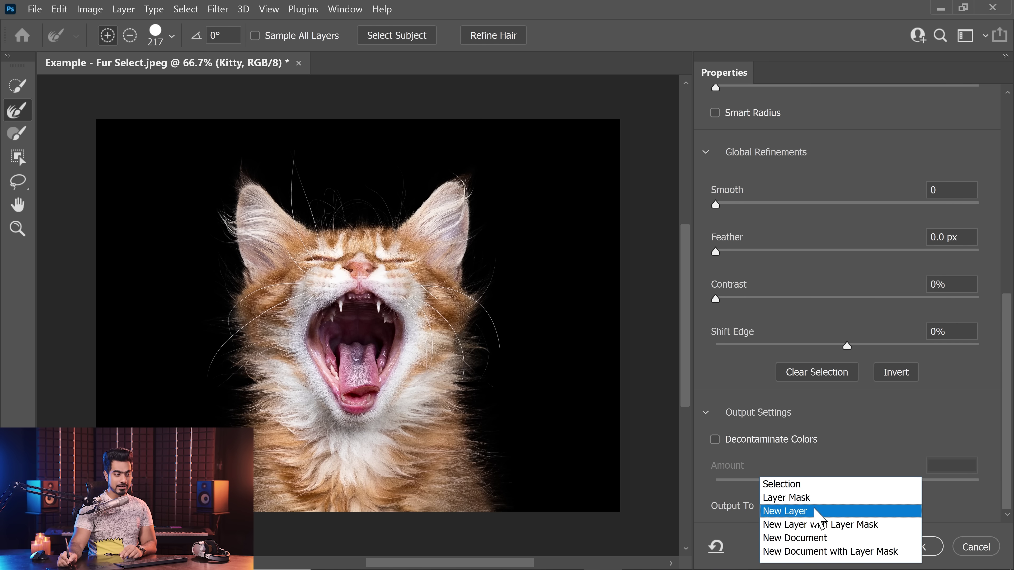
pyautogui.click(820, 499)
pyautogui.click(919, 546)
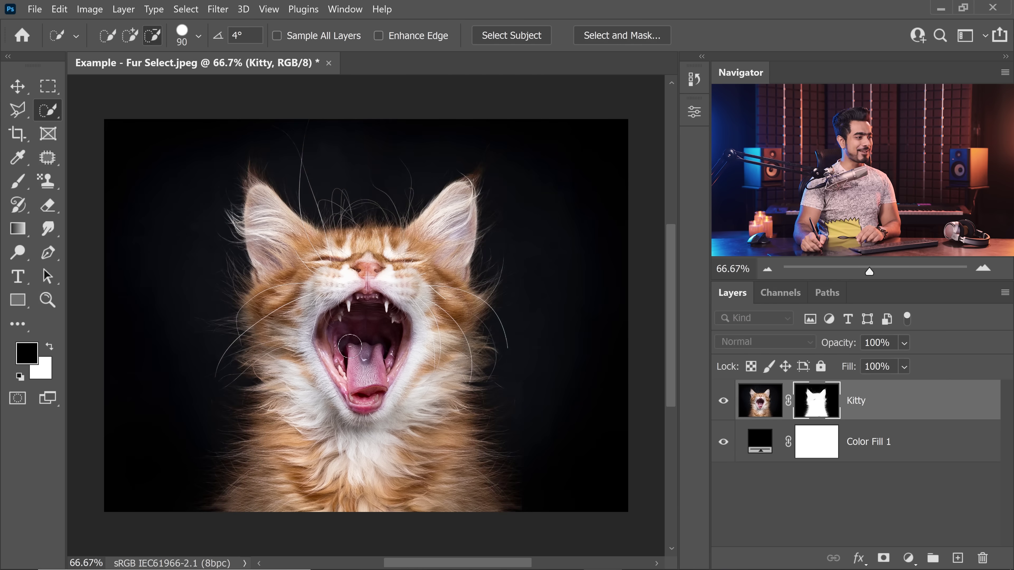
# - View the Kitty layer mask alone and zoom in on the kitten's left ear
pyautogui.scroll(2, 349, 296)
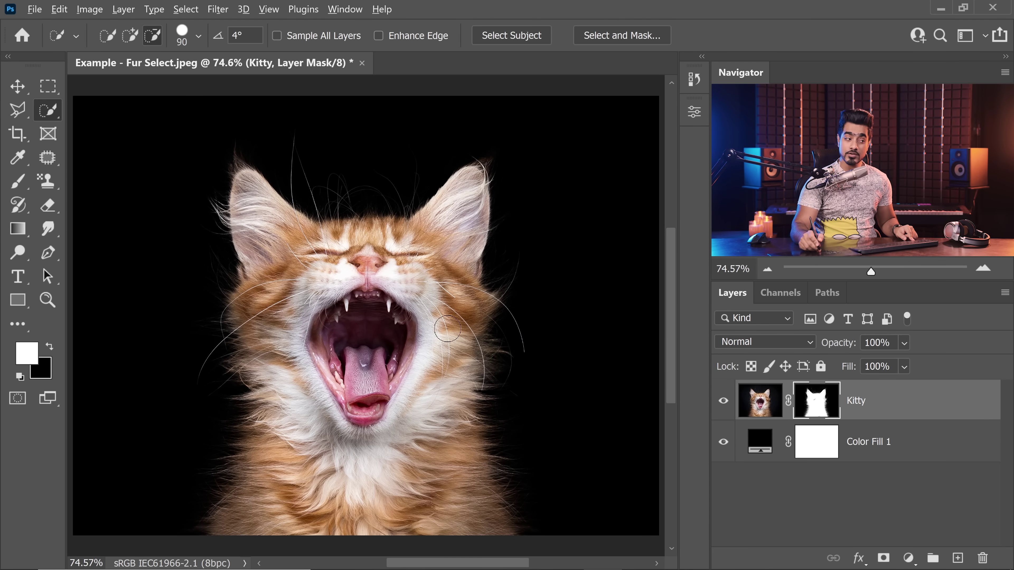
pyautogui.keyDown('alt'); pyautogui.click(823, 412); pyautogui.keyUp('alt')
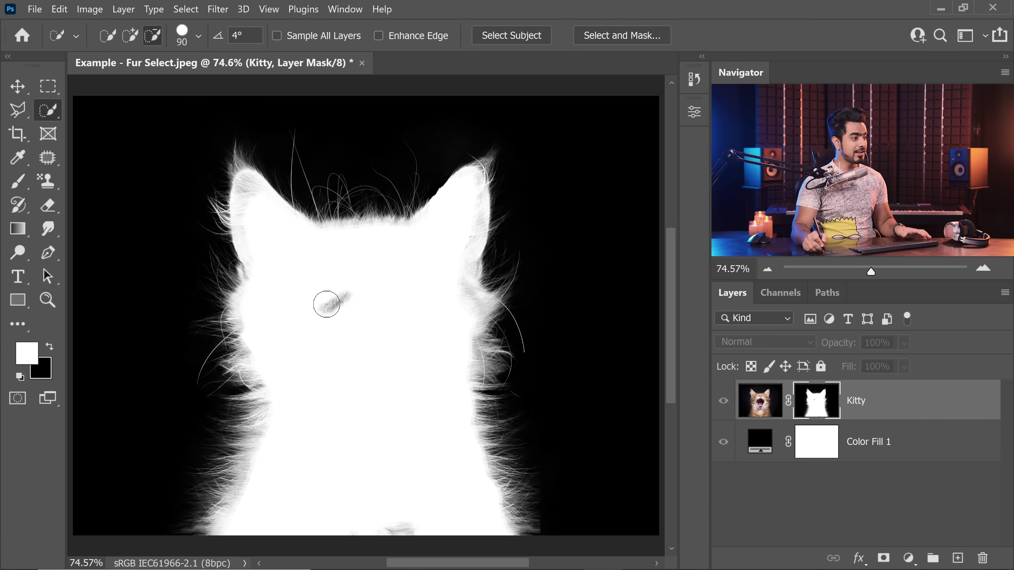
pyautogui.moveTo(345, 309); pyautogui.dragTo(368, 297)
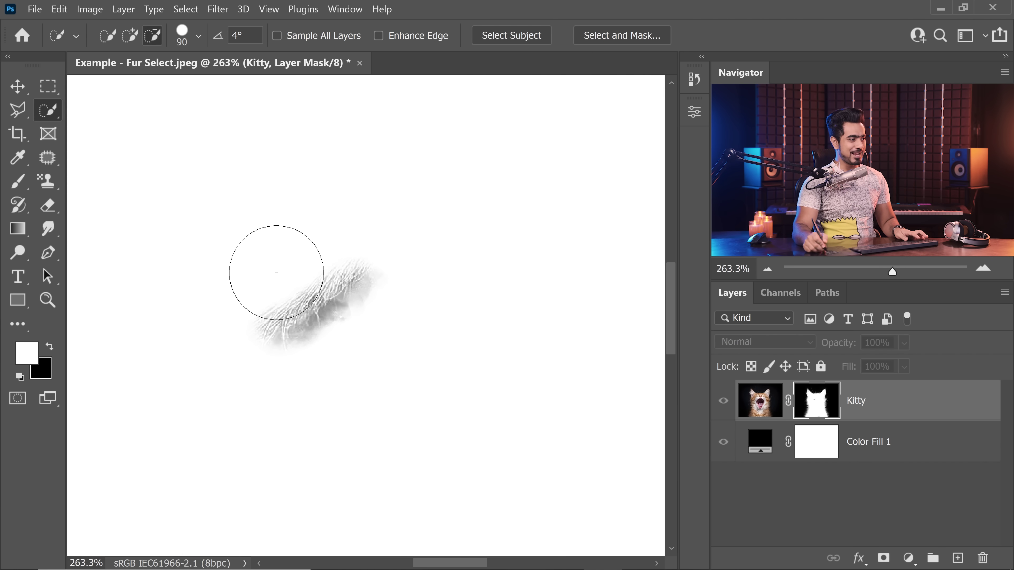
pyautogui.moveTo(276, 273); pyautogui.dragTo(371, 277)
pyautogui.moveTo(231, 163); pyautogui.dragTo(273, 151)
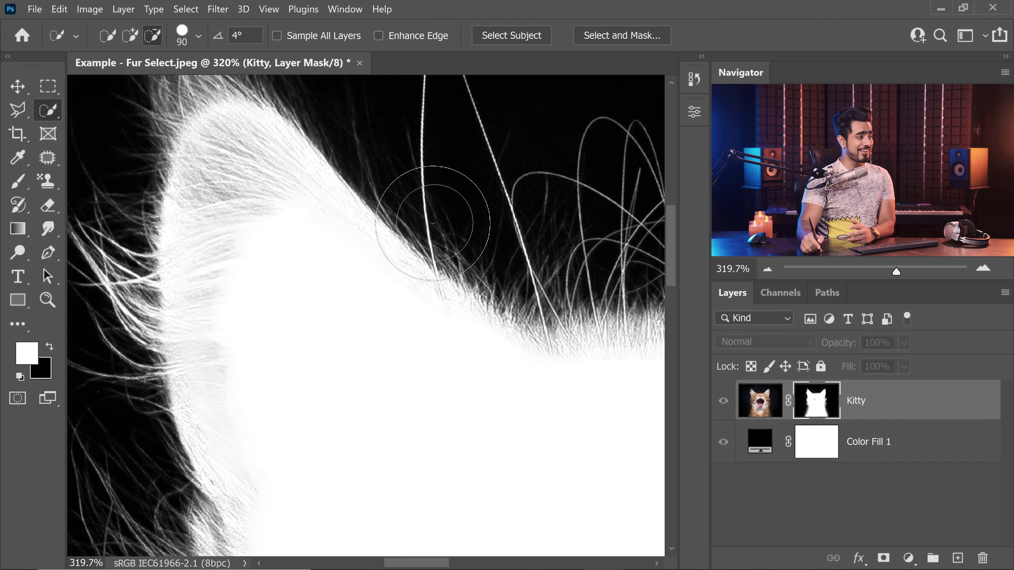
# - Change Color Fill 1 to pure red and view the masked kitten over it
pyautogui.keyDown('alt'); pyautogui.click(821, 405); pyautogui.keyUp('alt')
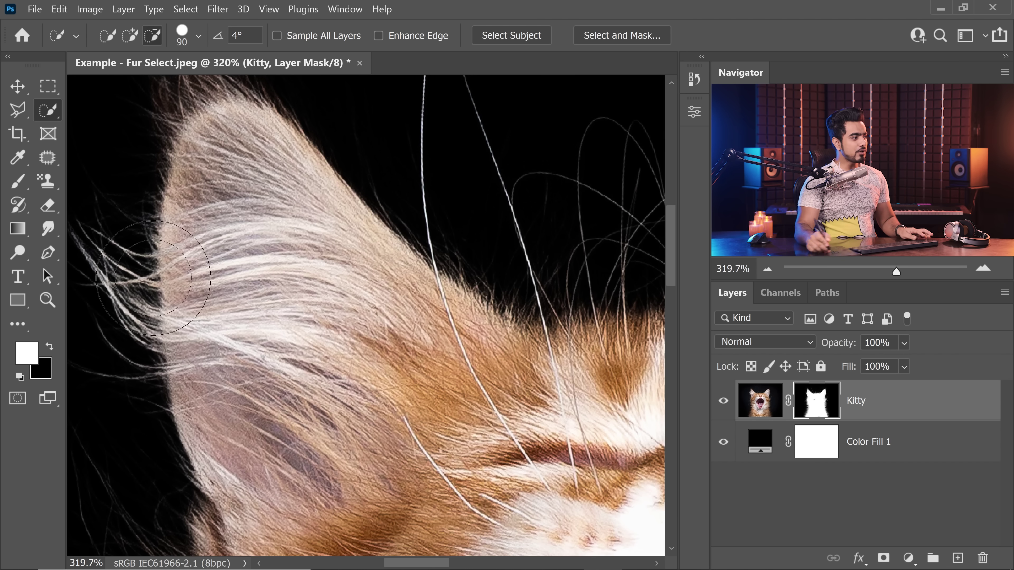
pyautogui.click(766, 443)
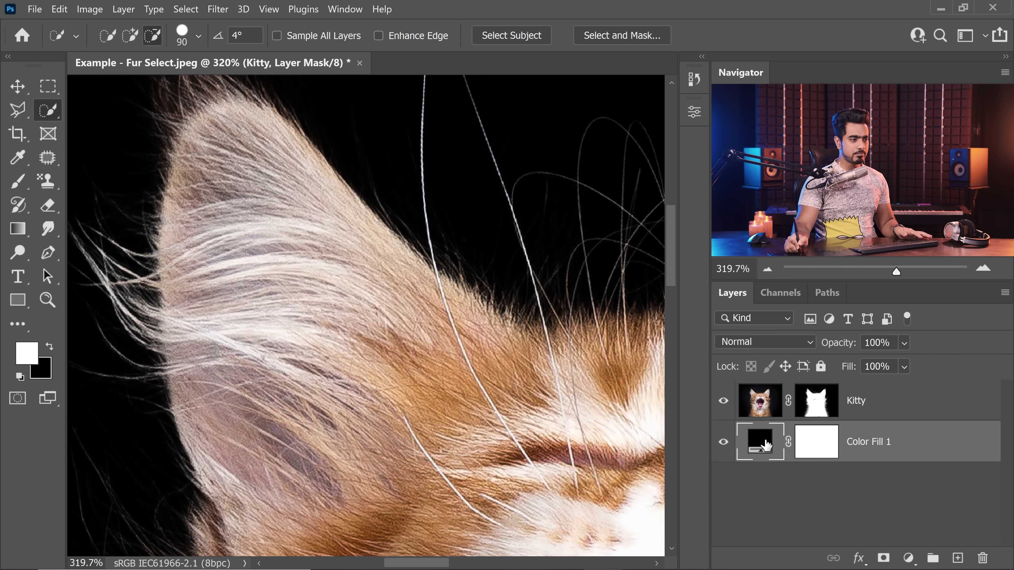
pyautogui.doubleClick(766, 443)
pyautogui.moveTo(662, 283); pyautogui.dragTo(715, 94)
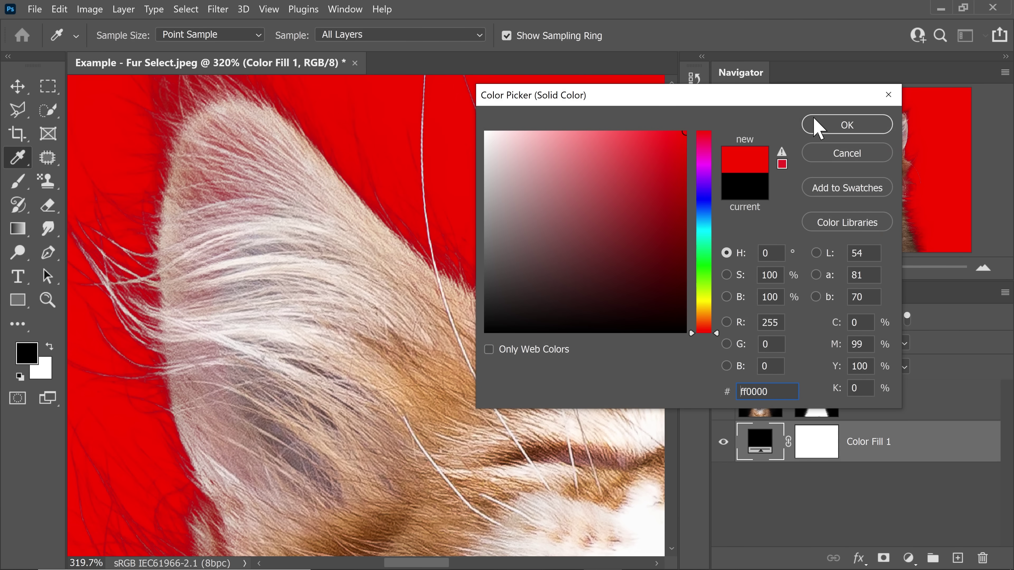
pyautogui.click(814, 127)
pyautogui.press('w')
pyautogui.scroll(3, 226, 166)
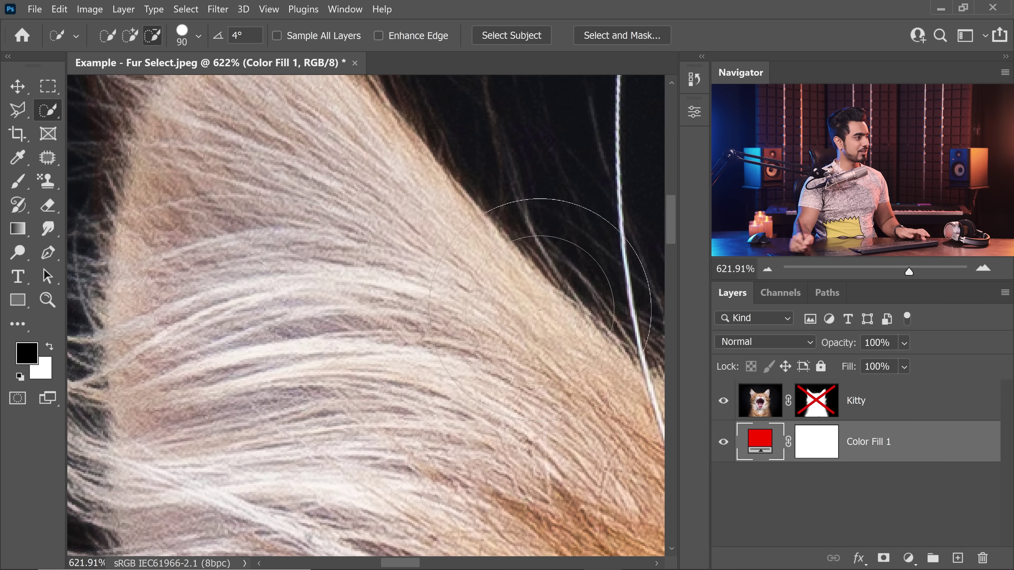
pyautogui.keyDown('shift'); pyautogui.click(813, 414); pyautogui.keyUp('shift')
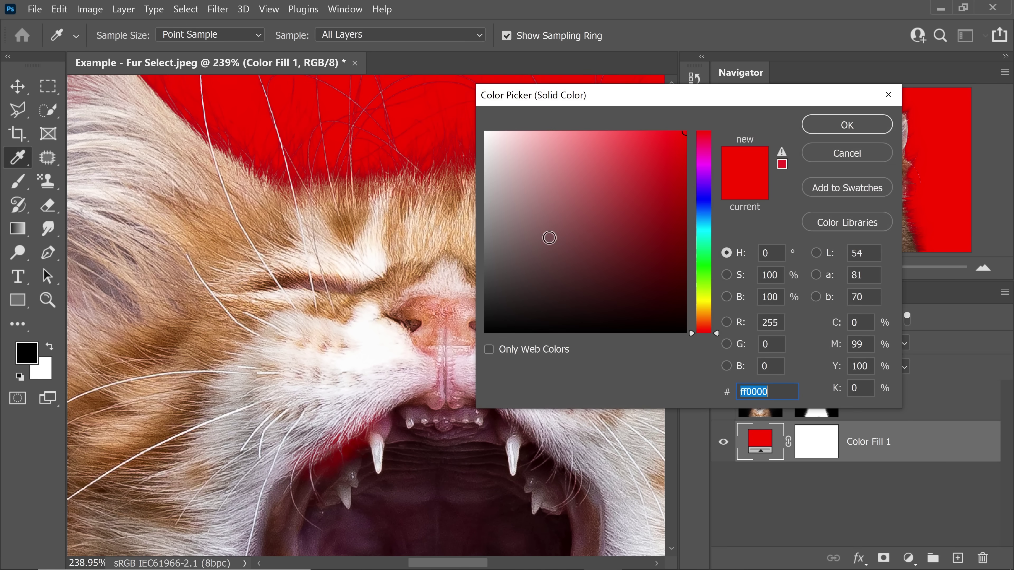
# - Reset Color Fill 1 to black (000000) and view the Kitty mask alone again
pyautogui.write('000000')
pyautogui.click(840, 127)
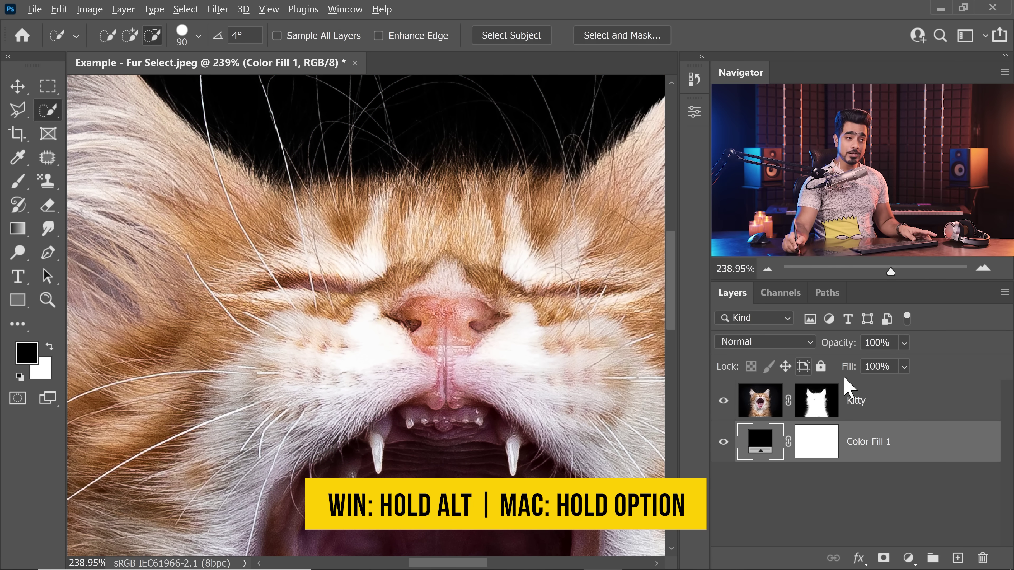
pyautogui.keyDown('alt'); pyautogui.click(819, 406); pyautogui.keyUp('alt')
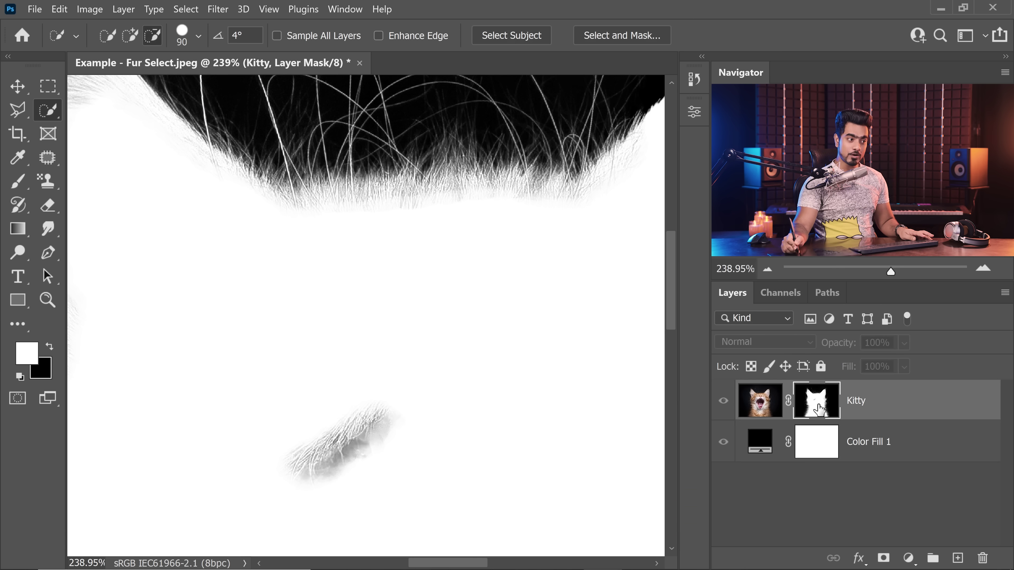
# - With a white brush at size 125, paint the grey fur streak in the mask white
pyautogui.click(17, 183)
pyautogui.press('[')
pyautogui.press('[')
pyautogui.press('[')
pyautogui.press('[')
pyautogui.press('[')
pyautogui.press('[')
pyautogui.press('[')
pyautogui.press('[')
pyautogui.press('[')
pyautogui.press('[')
pyautogui.press('[')
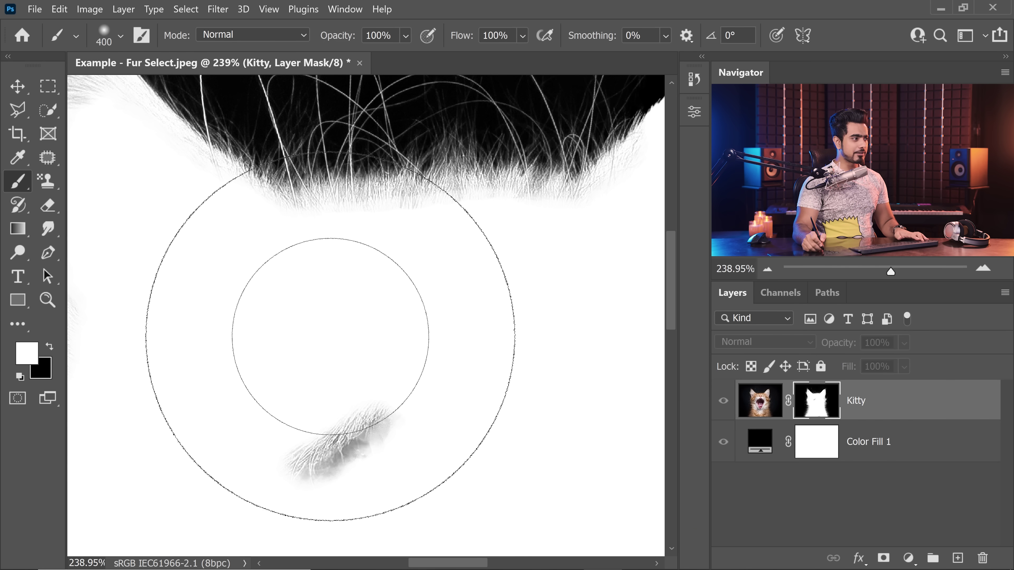
pyautogui.moveTo(360, 359)
pyautogui.mouseDown()
pyautogui.moveTo(330, 229)
pyautogui.moveTo(294, 324)
pyautogui.moveTo(366, 250)
pyautogui.mouseUp()
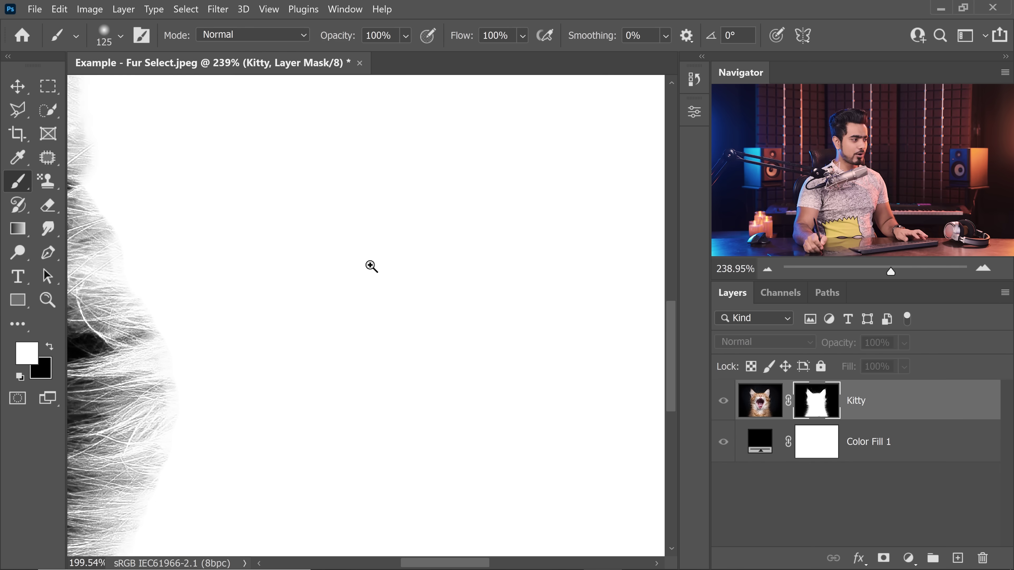
pyautogui.scroll(-4, 369, 267)
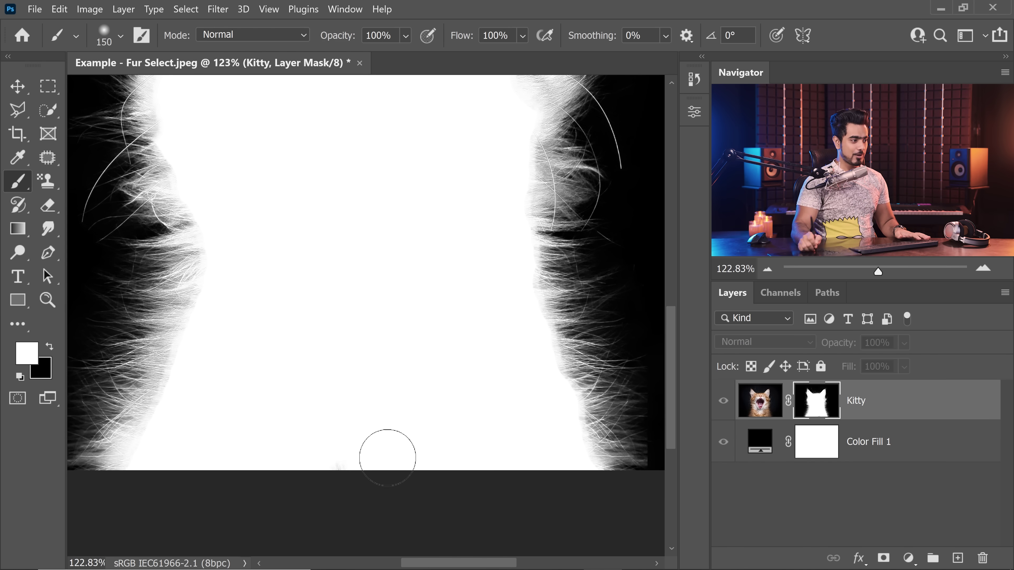
pyautogui.scroll(5, 414, 355)
pyautogui.scroll(4, 494, 222)
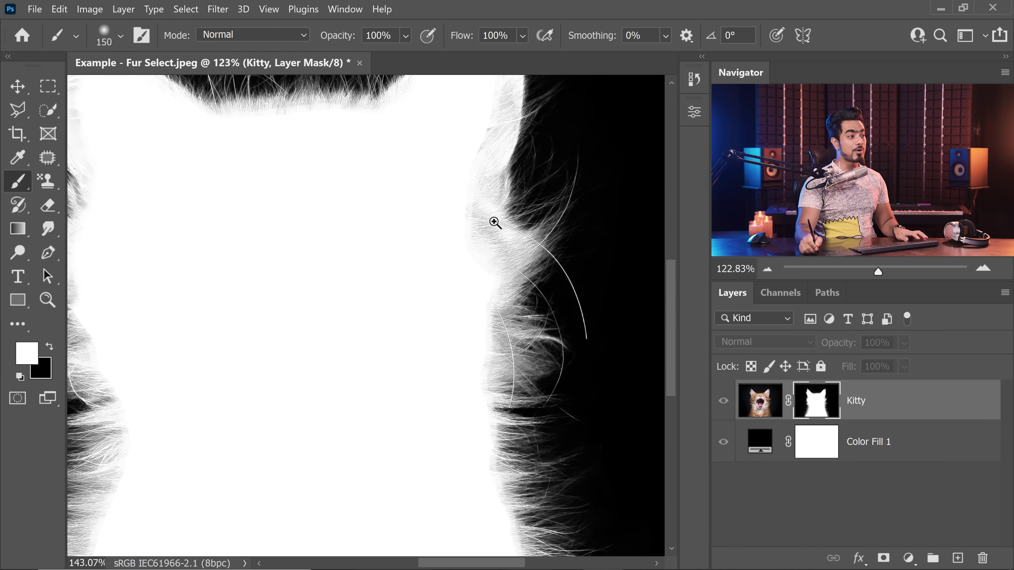
pyautogui.moveTo(475, 233)
pyautogui.mouseDown()
pyautogui.moveTo(443, 312)
pyautogui.moveTo(401, 326)
pyautogui.moveTo(403, 334)
pyautogui.mouseUp()
pyautogui.press(']')
pyautogui.scroll(1, 403, 334)
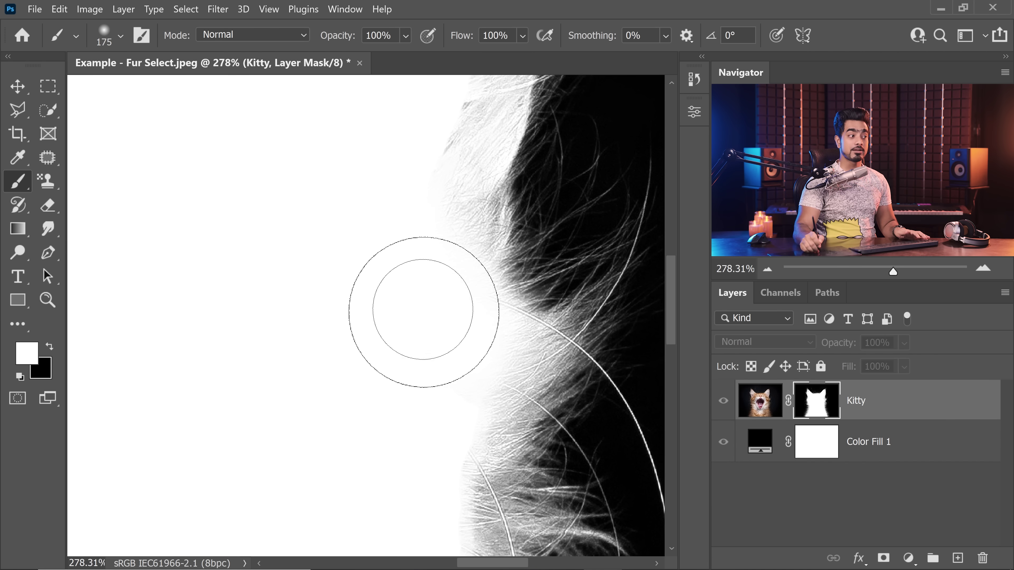
# - With a smaller brush, paint the grey inner fur edge near the ear solid white
pyautogui.moveTo(464, 147); pyautogui.dragTo(449, 283)
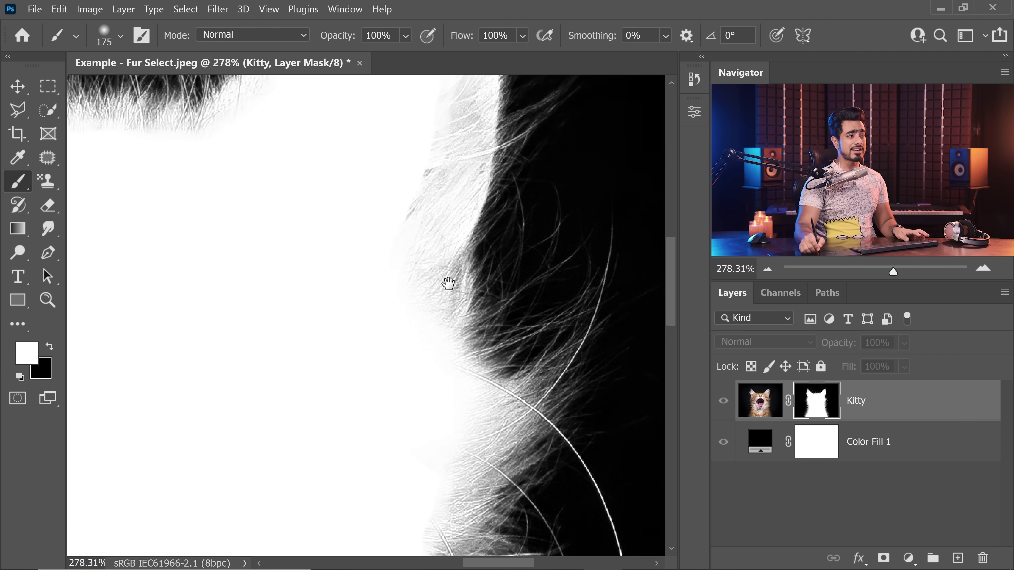
pyautogui.moveTo(455, 104); pyautogui.dragTo(483, 180)
pyautogui.scroll(2, 482, 181)
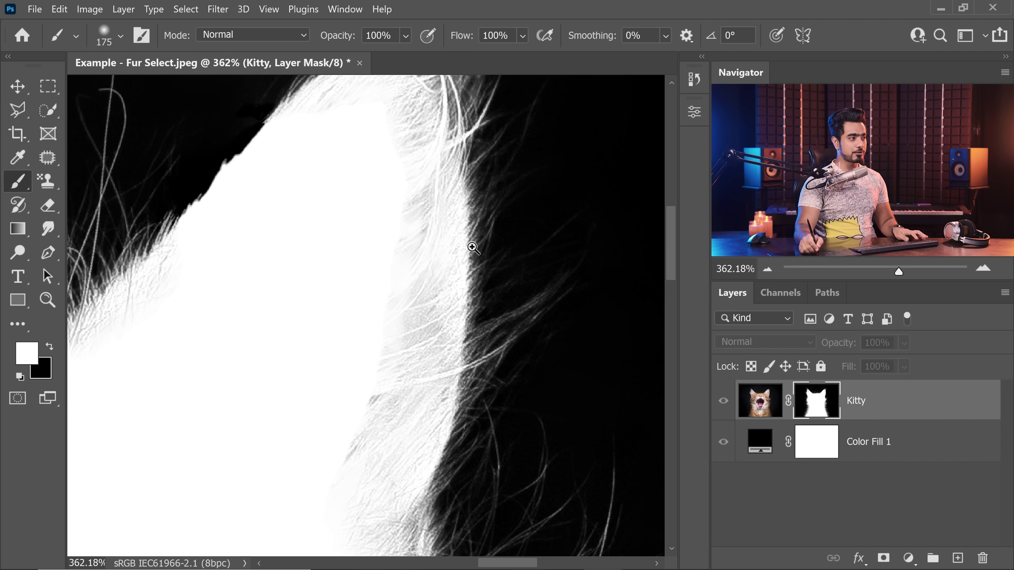
pyautogui.scroll(-1, 458, 197)
pyautogui.scroll(3, 458, 196)
pyautogui.press('[')
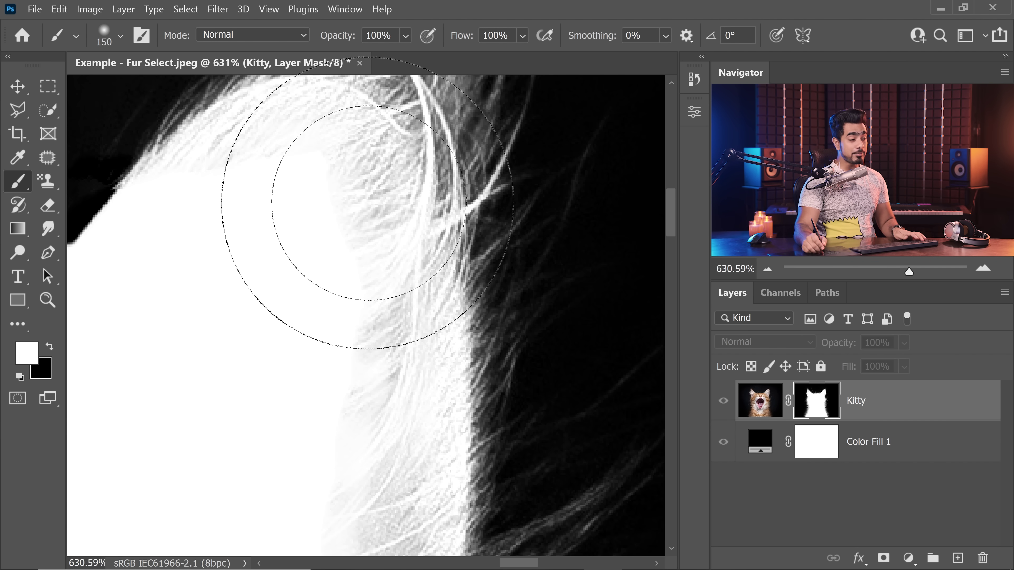
pyautogui.moveTo(417, 311); pyautogui.dragTo(427, 208)
pyautogui.press('[')
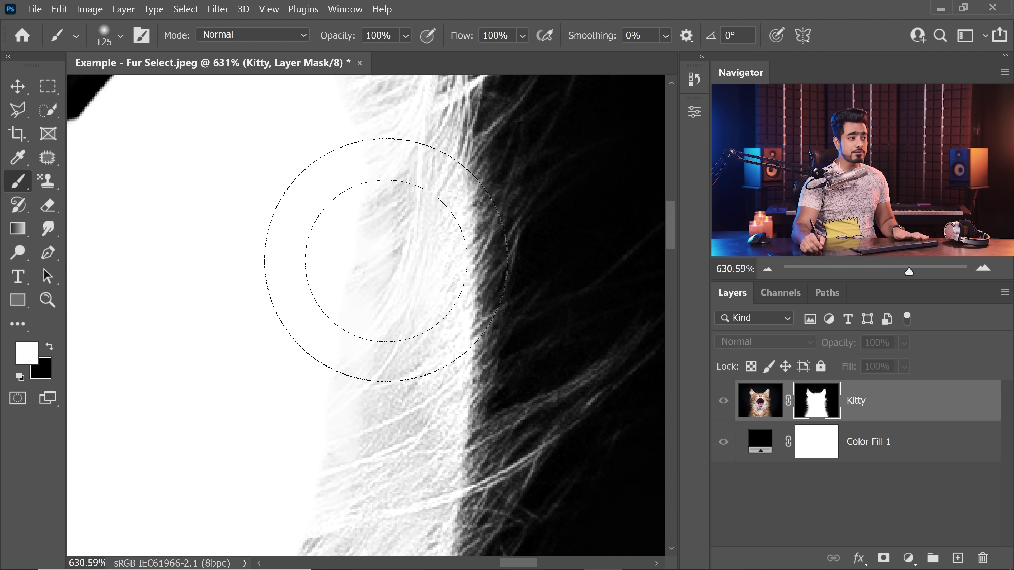
pyautogui.moveTo(369, 245)
pyautogui.mouseDown()
pyautogui.moveTo(357, 430)
pyautogui.moveTo(362, 372)
pyautogui.moveTo(476, 328)
pyautogui.moveTo(453, 347)
pyautogui.moveTo(490, 353)
pyautogui.mouseUp()
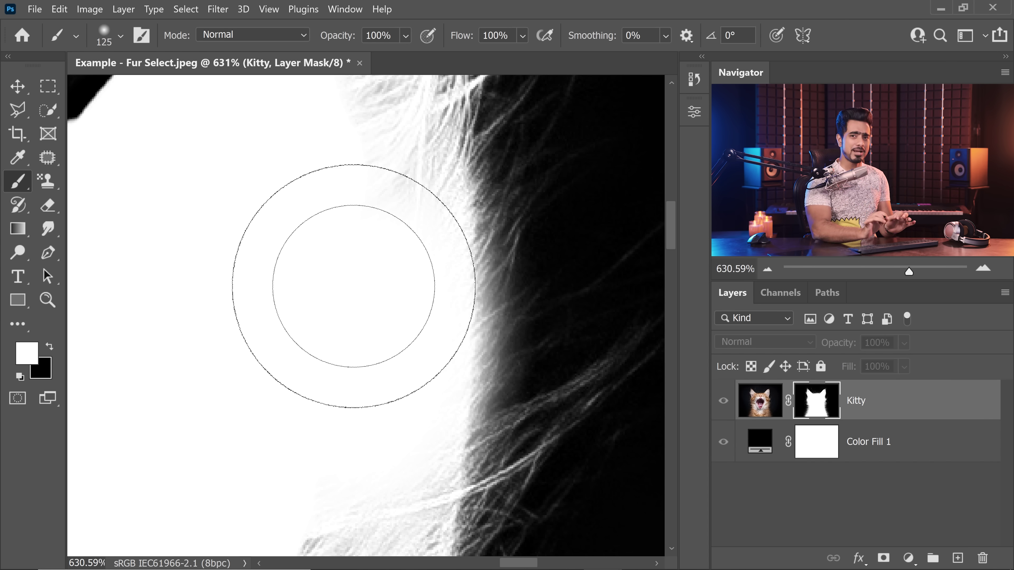
pyautogui.scroll(-3, 433, 317)
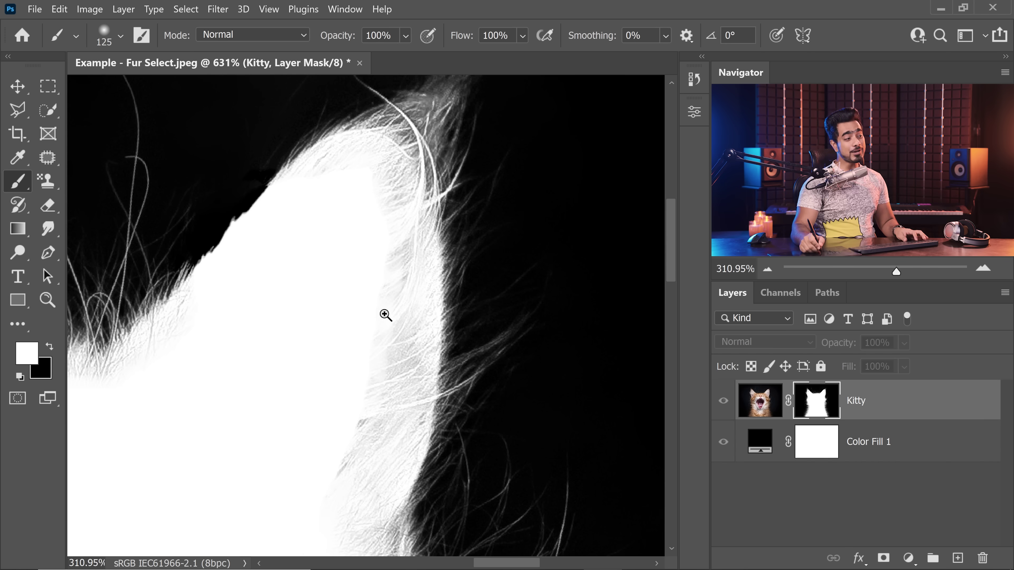
pyautogui.moveTo(384, 317); pyautogui.dragTo(566, 263)
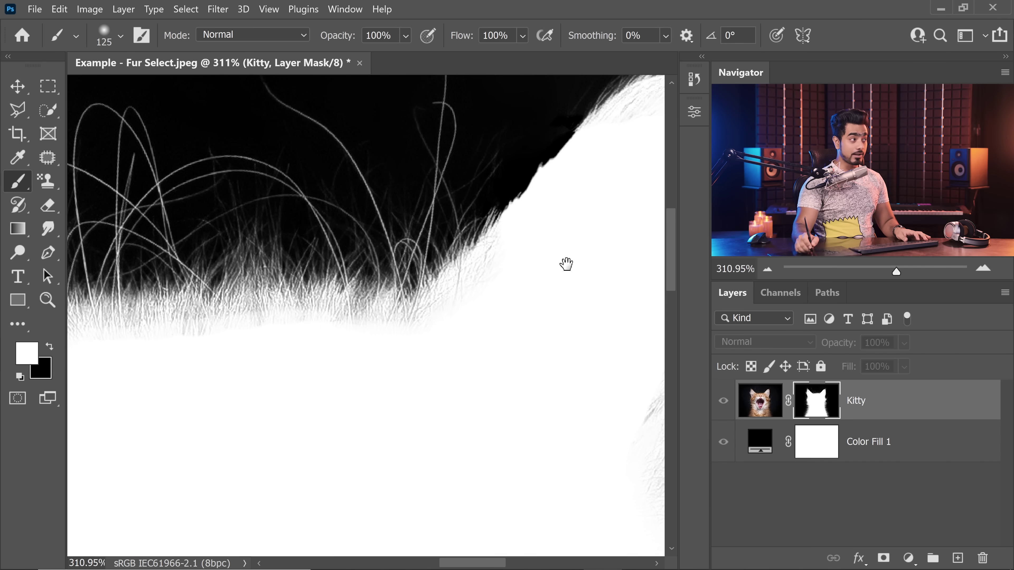
# - Set the brush to Overlay mode and brighten the fur strands along the mask's top edge
pyautogui.click(252, 35)
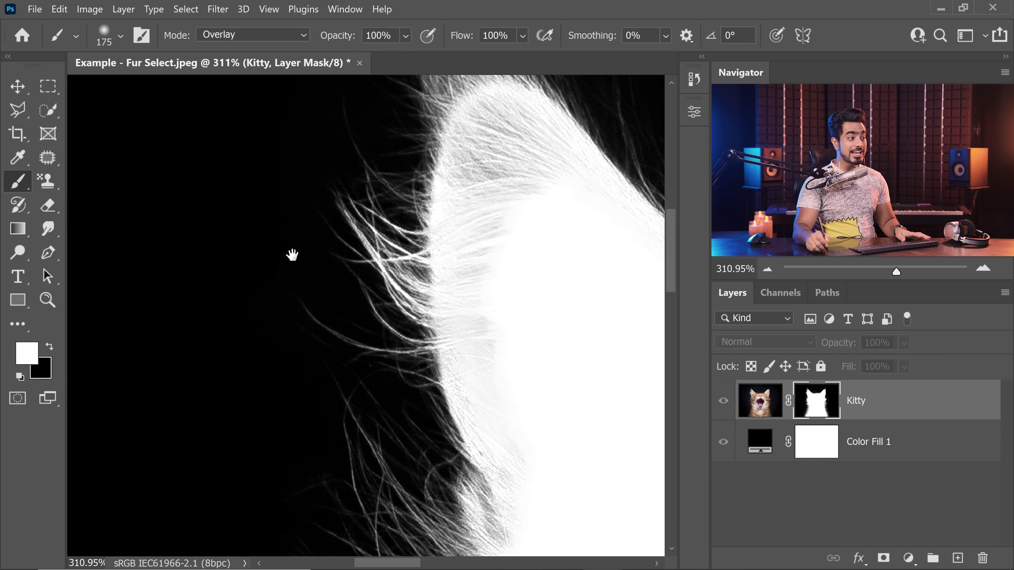
pyautogui.moveTo(294, 253); pyautogui.dragTo(273, 338)
pyautogui.moveTo(441, 278)
pyautogui.mouseDown()
pyautogui.moveTo(440, 251)
pyautogui.moveTo(445, 357)
pyautogui.moveTo(479, 439)
pyautogui.moveTo(558, 368)
pyautogui.mouseUp()
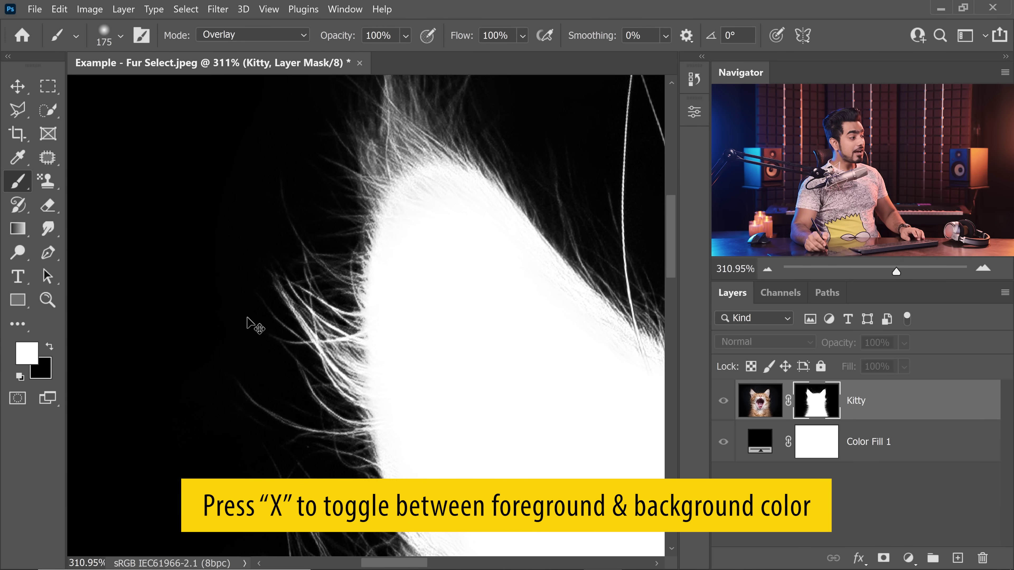
# - Try darkening the mask fur with black Overlay strokes, then undo them
pyautogui.press('x')
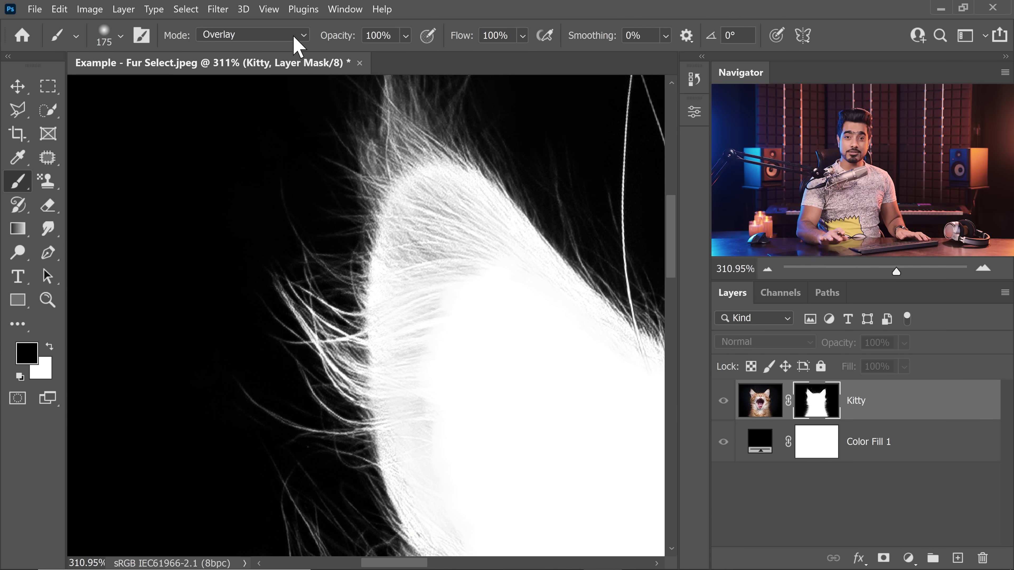
pyautogui.moveTo(545, 418); pyautogui.dragTo(319, 176)
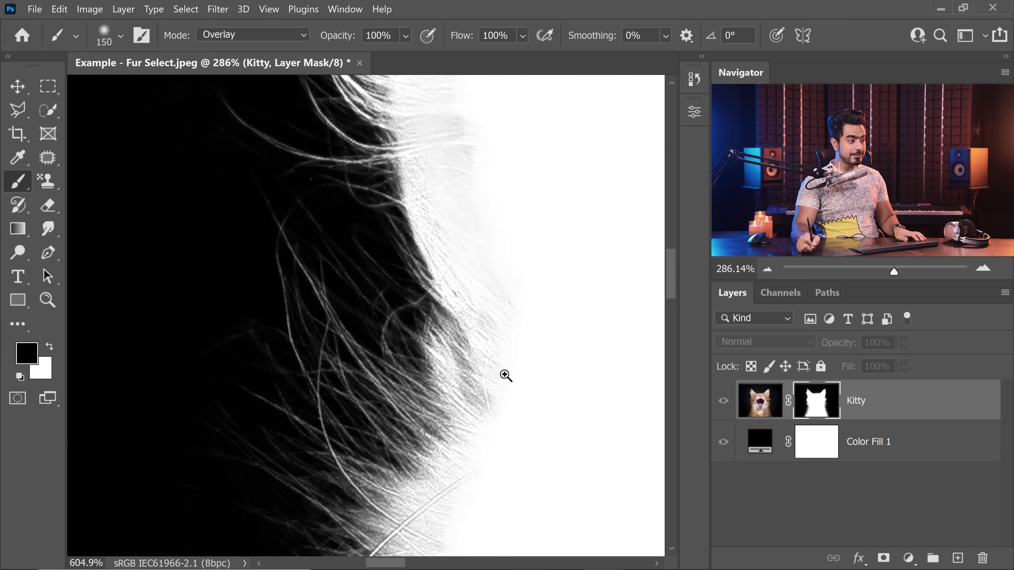
pyautogui.scroll(5, 478, 379)
pyautogui.press('[')
pyautogui.press('[')
pyautogui.press('[')
pyautogui.press('[')
pyautogui.press('[')
pyautogui.press('[')
pyautogui.press('[')
pyautogui.press('[')
pyautogui.press('[')
pyautogui.moveTo(459, 384); pyautogui.dragTo(463, 392)
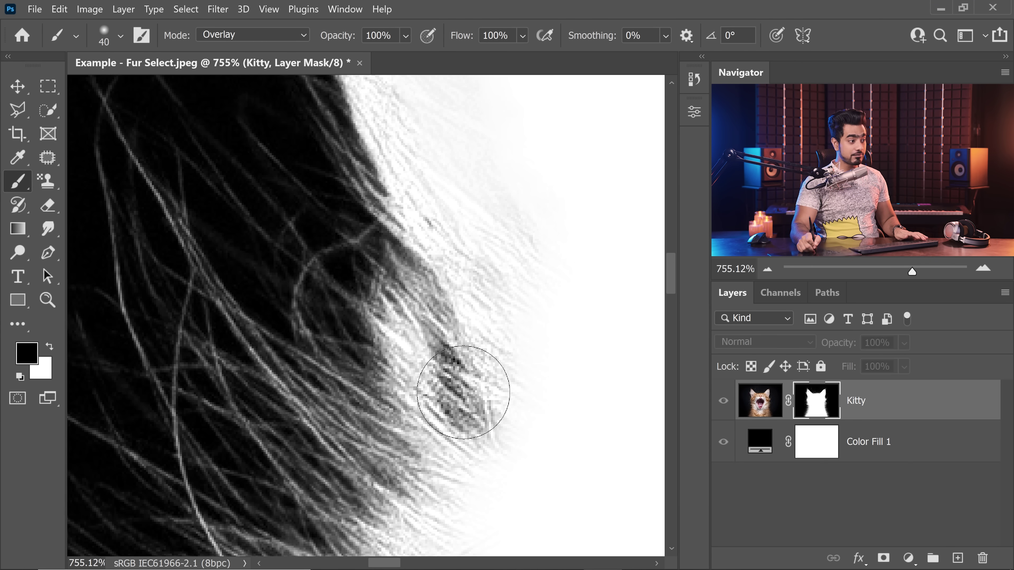
pyautogui.scroll(2, 479, 344)
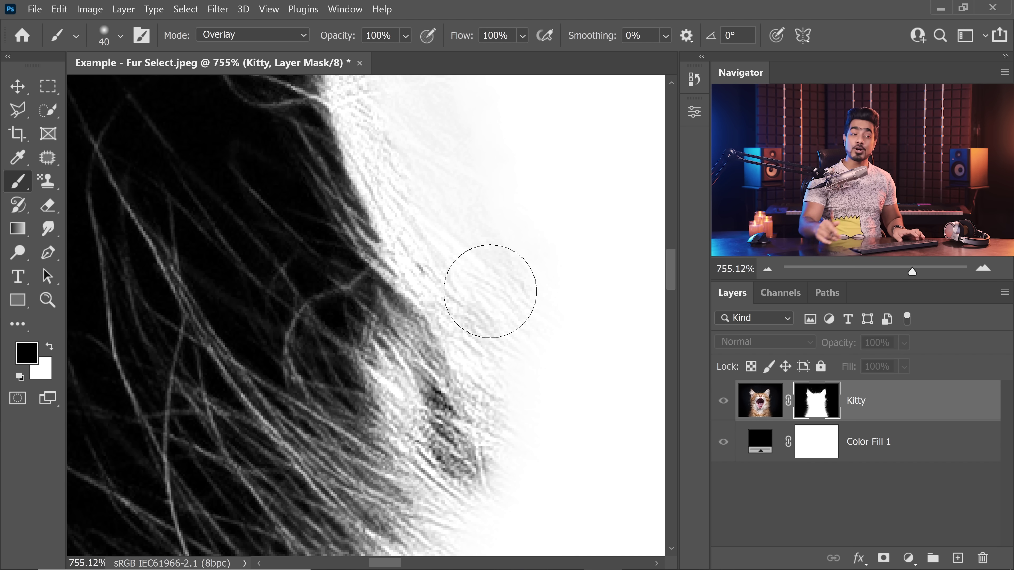
pyautogui.hotkey('ctrl', 'z')
pyautogui.hotkey('ctrl', 'z')
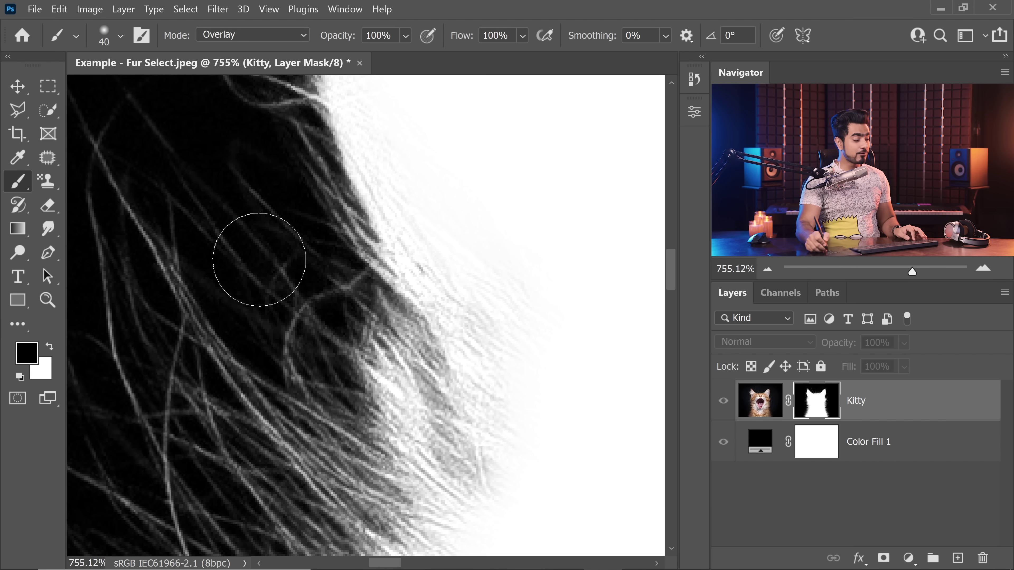
pyautogui.moveTo(504, 263); pyautogui.dragTo(385, 304)
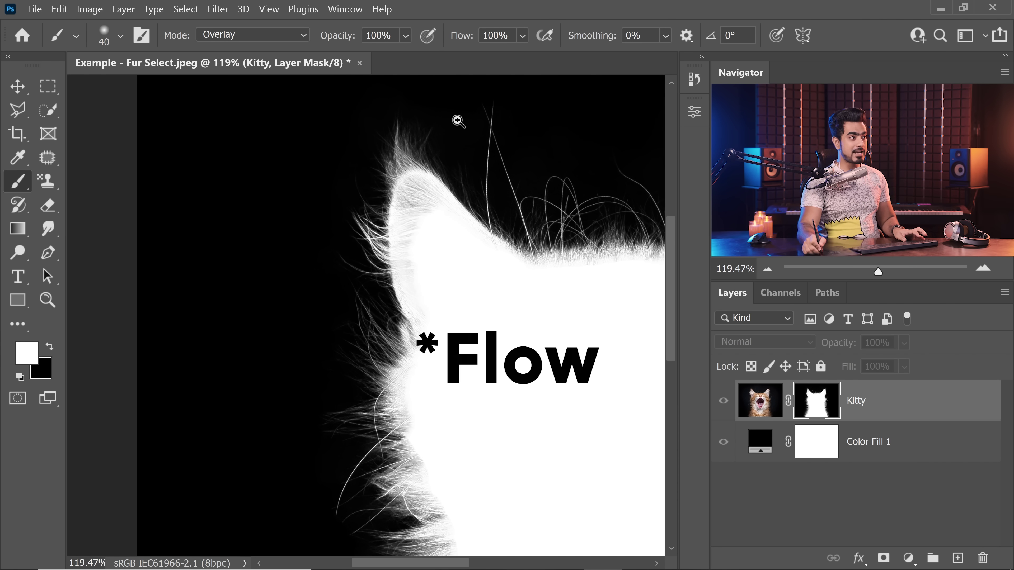
# - With a larger white Overlay brush, brighten the grey fur strands near the ear
pyautogui.scroll(3, 460, 118)
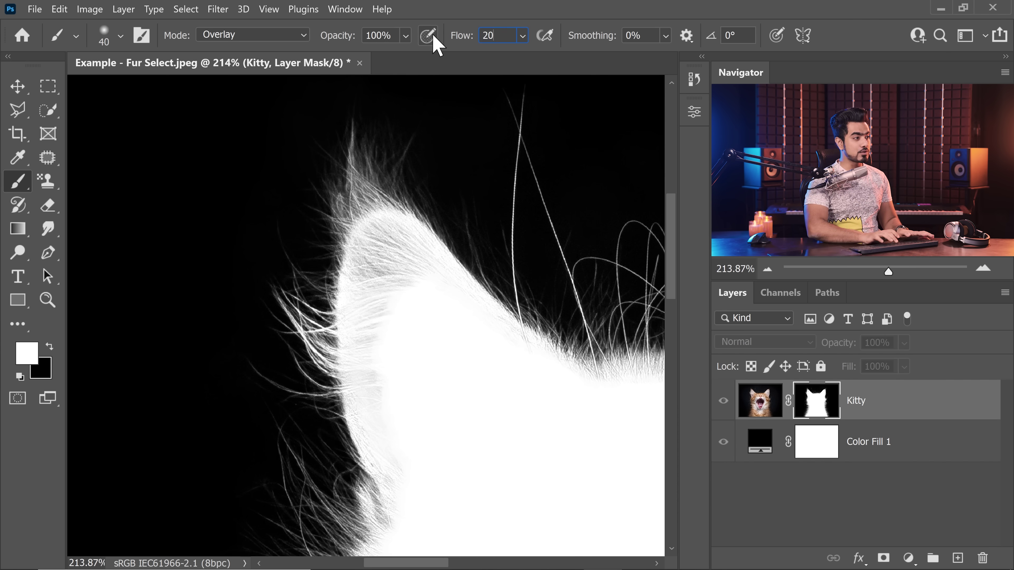
pyautogui.scroll(2, 362, 240)
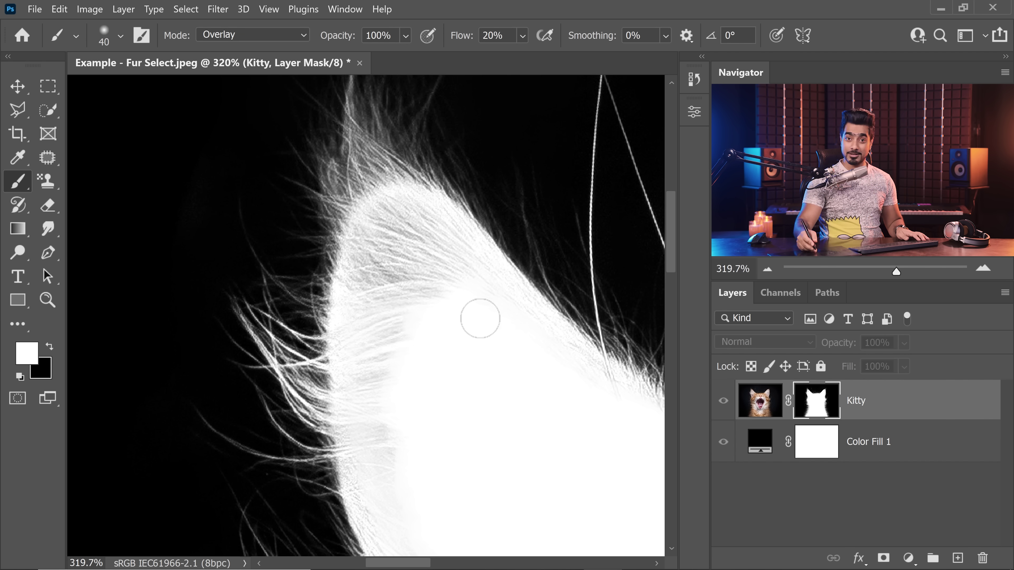
pyautogui.moveTo(255, 227); pyautogui.dragTo(204, 187)
pyautogui.press(']')
pyautogui.press(']')
pyautogui.press(']')
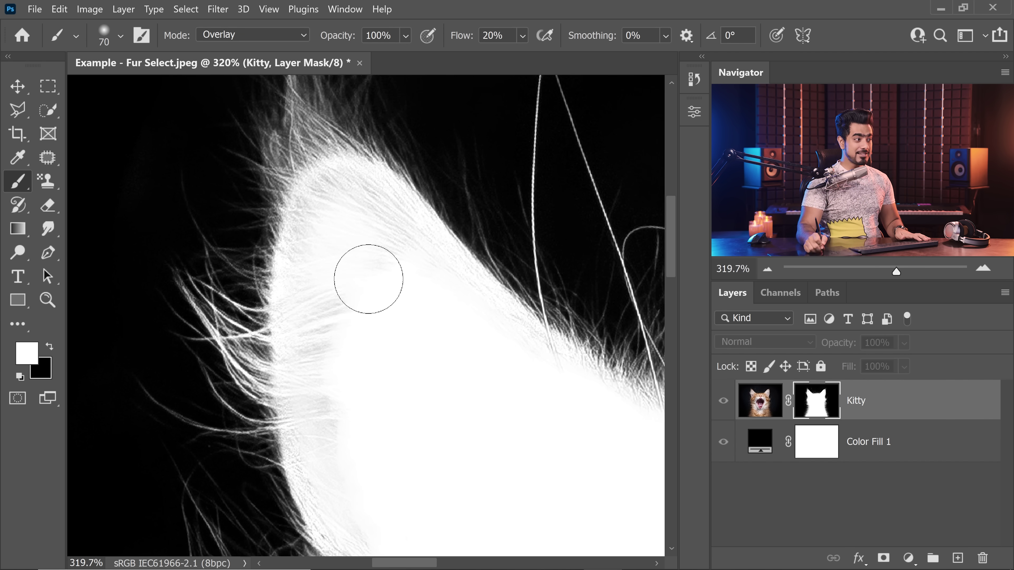
pyautogui.moveTo(373, 239); pyautogui.dragTo(310, 227)
pyautogui.moveTo(367, 181); pyautogui.dragTo(310, 233)
pyautogui.press(']')
pyautogui.press(']')
pyautogui.press(']')
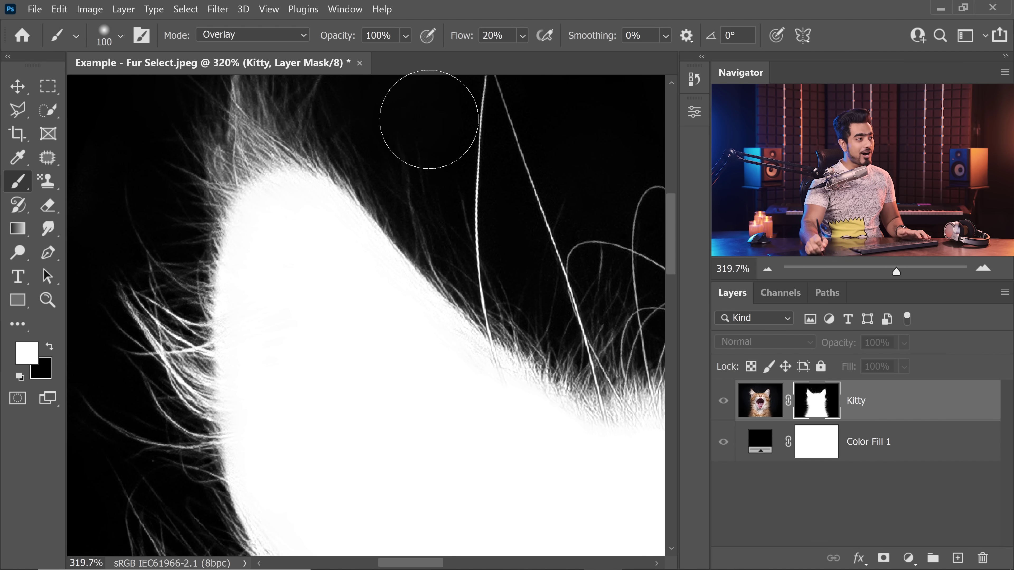
pyautogui.moveTo(360, 171)
pyautogui.mouseDown()
pyautogui.moveTo(374, 346)
pyautogui.moveTo(251, 320)
pyautogui.mouseUp()
# - Brighten the looping strands, the ear edge and the vertical fur edge in the mask
pyautogui.press(']')
pyautogui.moveTo(517, 362); pyautogui.dragTo(436, 331)
pyautogui.moveTo(589, 294)
pyautogui.mouseDown()
pyautogui.moveTo(581, 314)
pyautogui.moveTo(587, 275)
pyautogui.moveTo(558, 357)
pyautogui.moveTo(508, 331)
pyautogui.moveTo(502, 400)
pyautogui.moveTo(457, 408)
pyautogui.mouseUp()
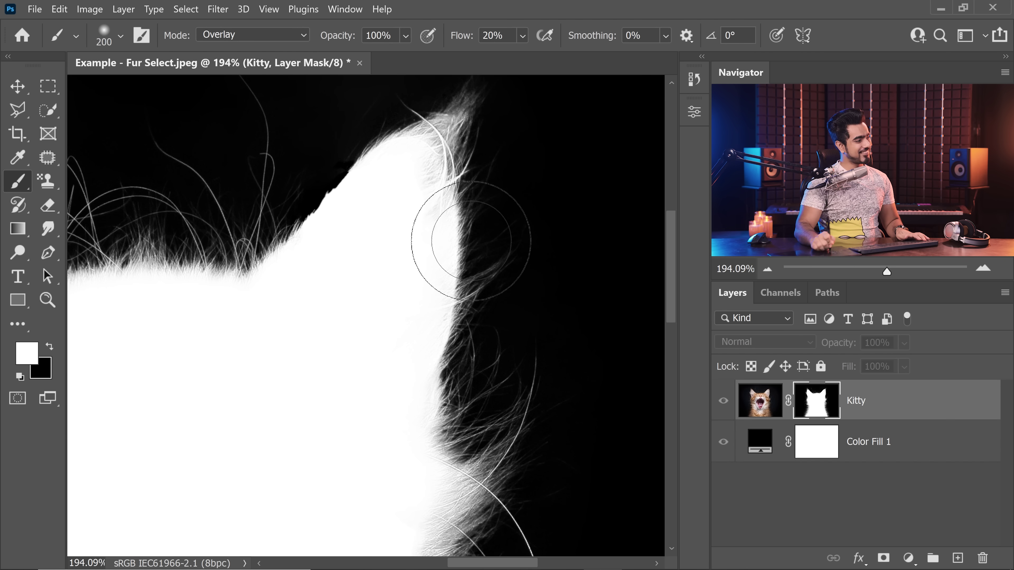
pyautogui.moveTo(471, 241); pyautogui.dragTo(402, 193)
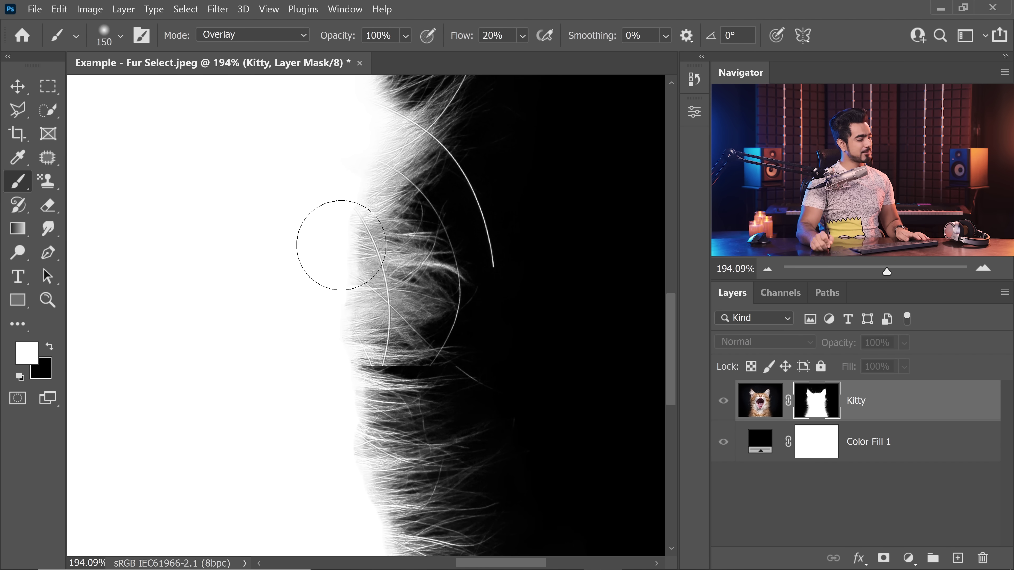
pyautogui.moveTo(339, 229)
pyautogui.mouseDown()
pyautogui.moveTo(344, 210)
pyautogui.moveTo(338, 302)
pyautogui.mouseUp()
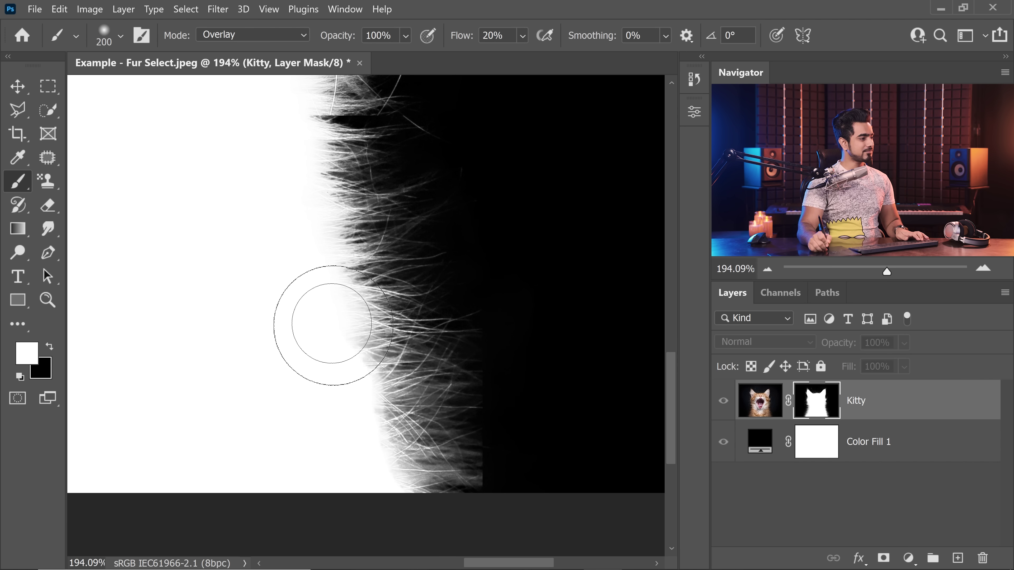
pyautogui.press('x')
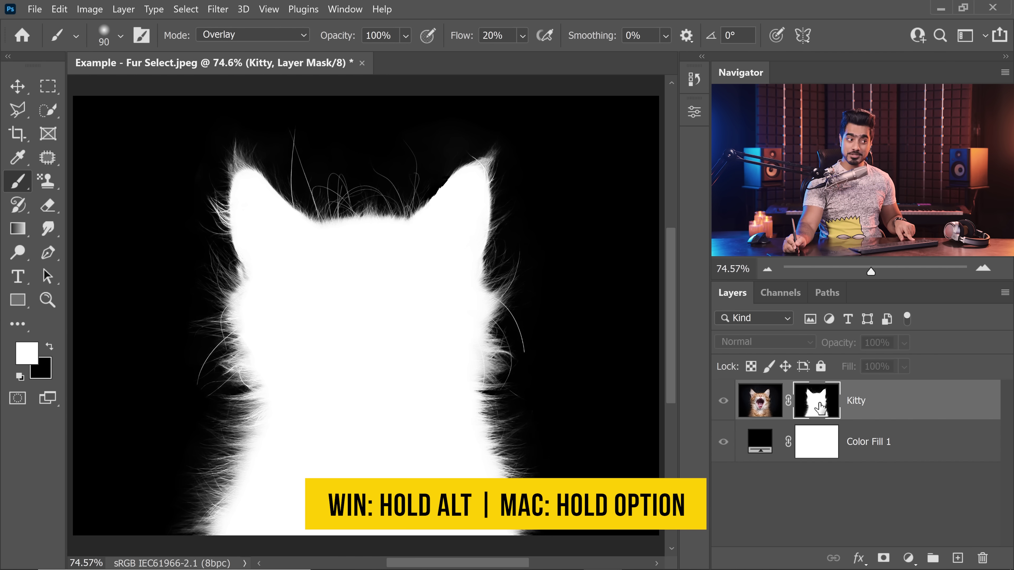
# - Leave the mask view to see the colour kitten with refined fur over black
pyautogui.keyDown('alt'); pyautogui.click(817, 413); pyautogui.keyUp('alt')
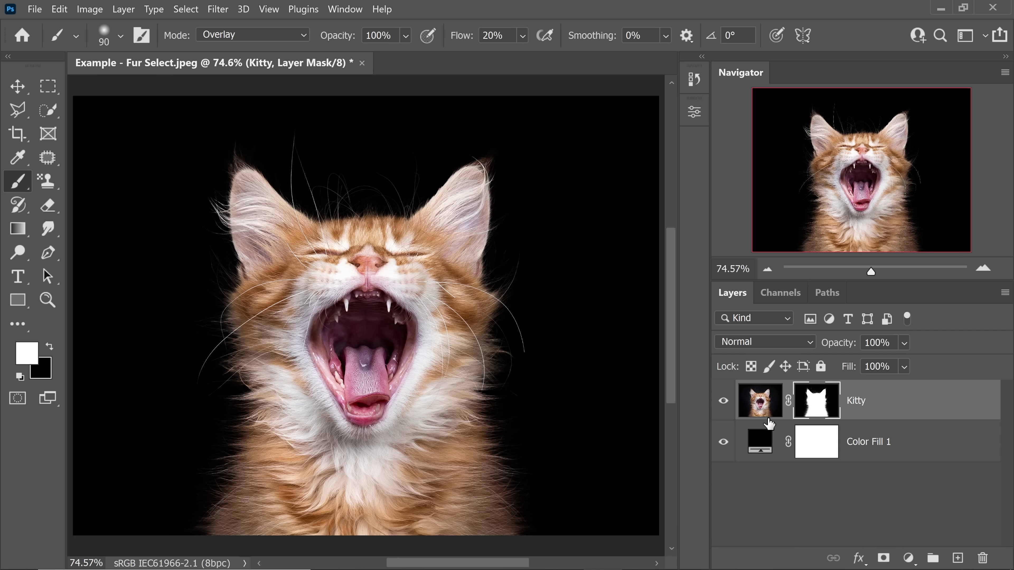
# - Change the Color Fill 1 layer from black to light green (86c075)
pyautogui.doubleClick(763, 439)
pyautogui.moveTo(703, 279); pyautogui.dragTo(704, 274)
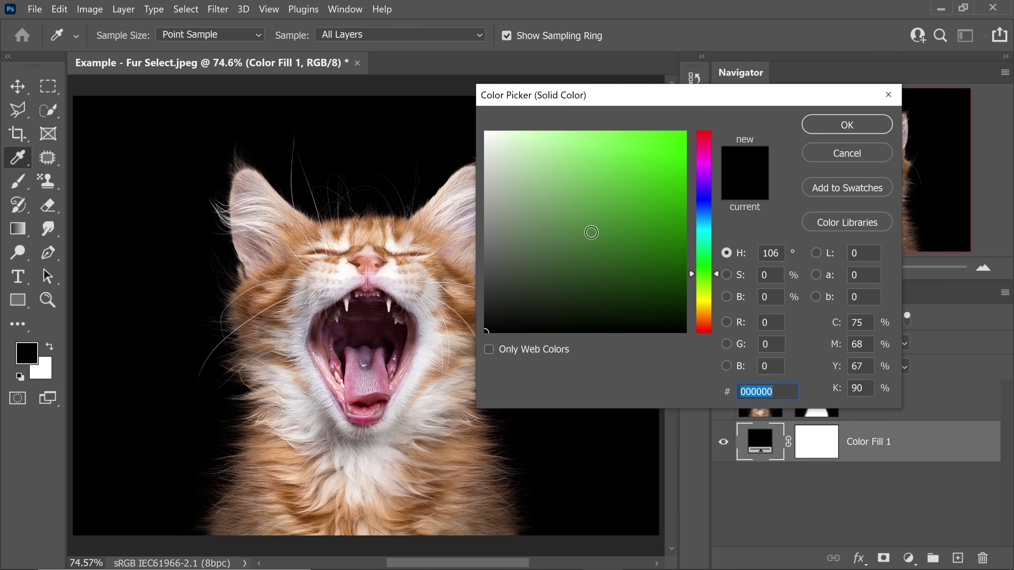
pyautogui.moveTo(559, 219); pyautogui.dragTo(560, 178)
pyautogui.click(828, 132)
# - Switch to the Brush tool and zoom in to inspect the head fur against the green
pyautogui.press('b')
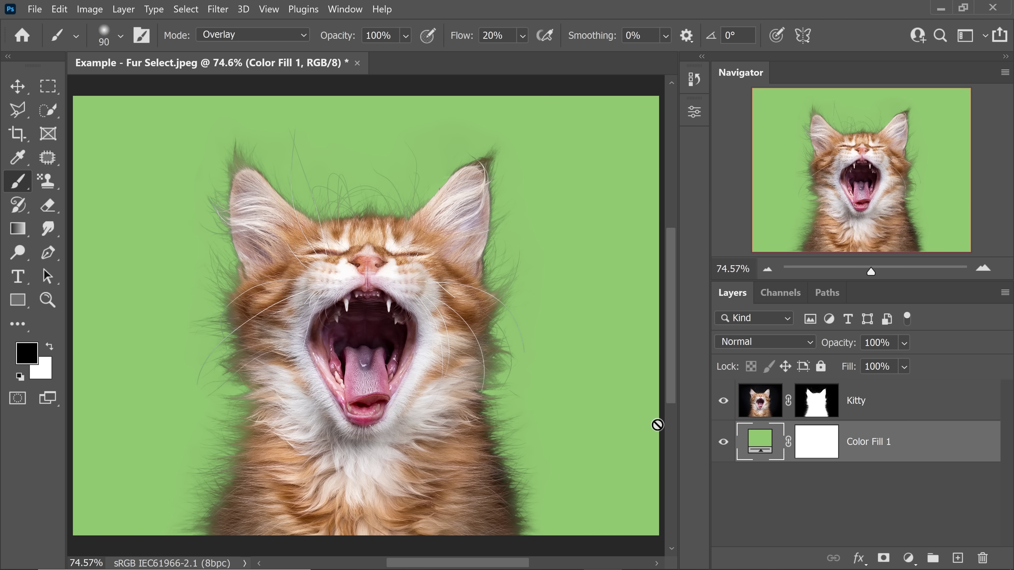
pyautogui.moveTo(347, 184); pyautogui.dragTo(399, 182)
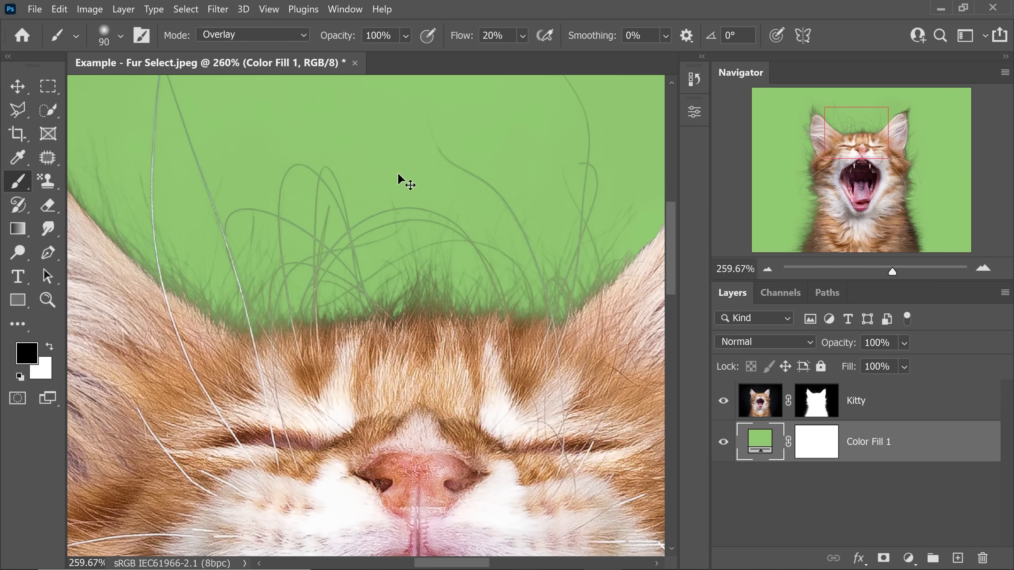
pyautogui.hotkey('ctrl', '0')
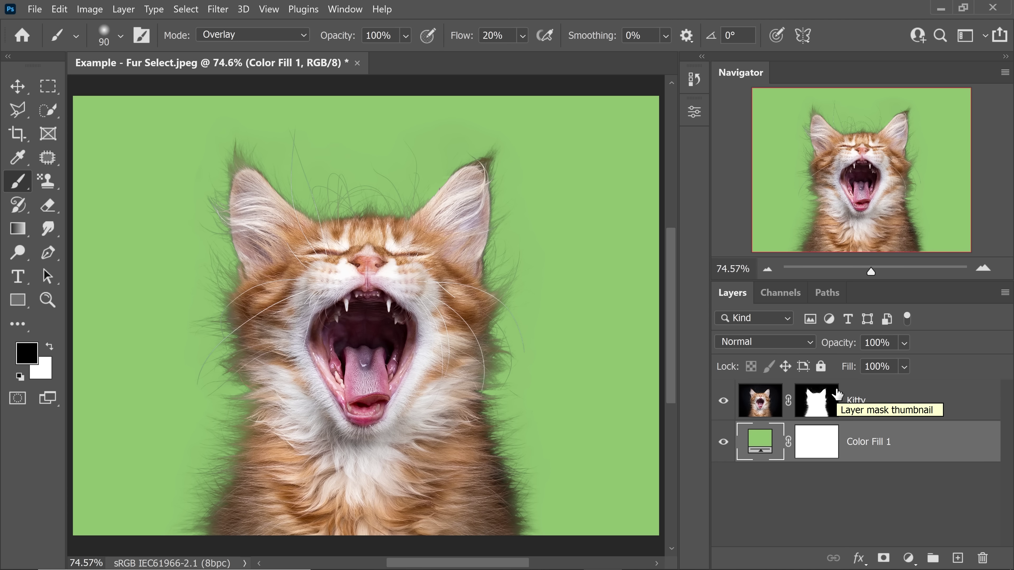
# - Set the Kitty layer's blend mode to Screen
pyautogui.click(875, 406)
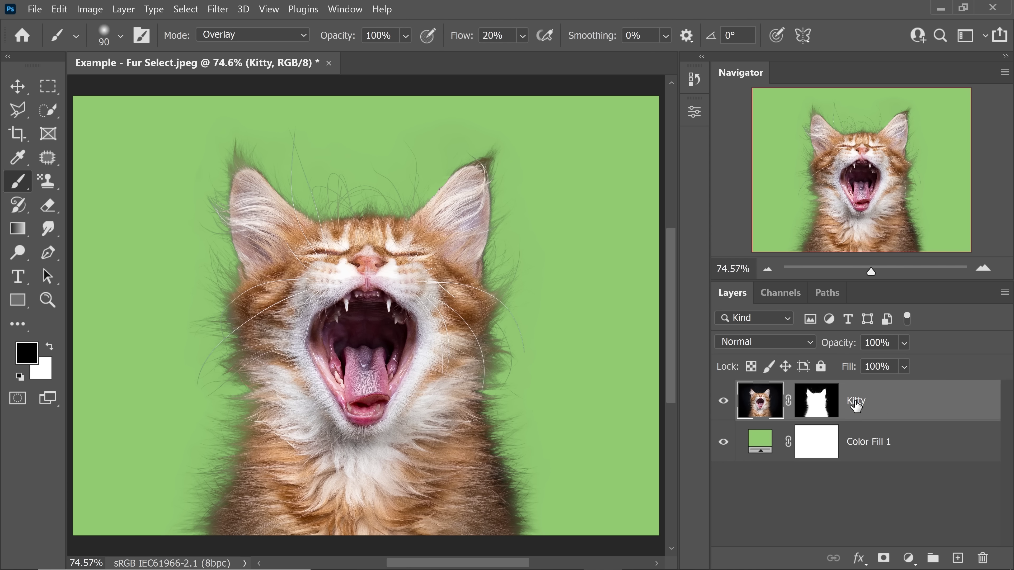
pyautogui.click(740, 344)
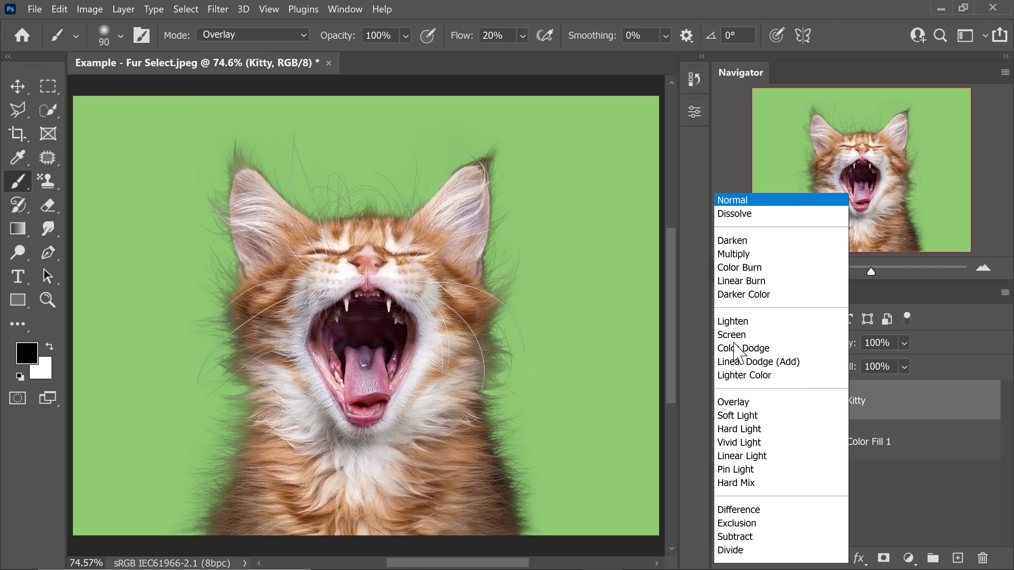
pyautogui.click(736, 269)
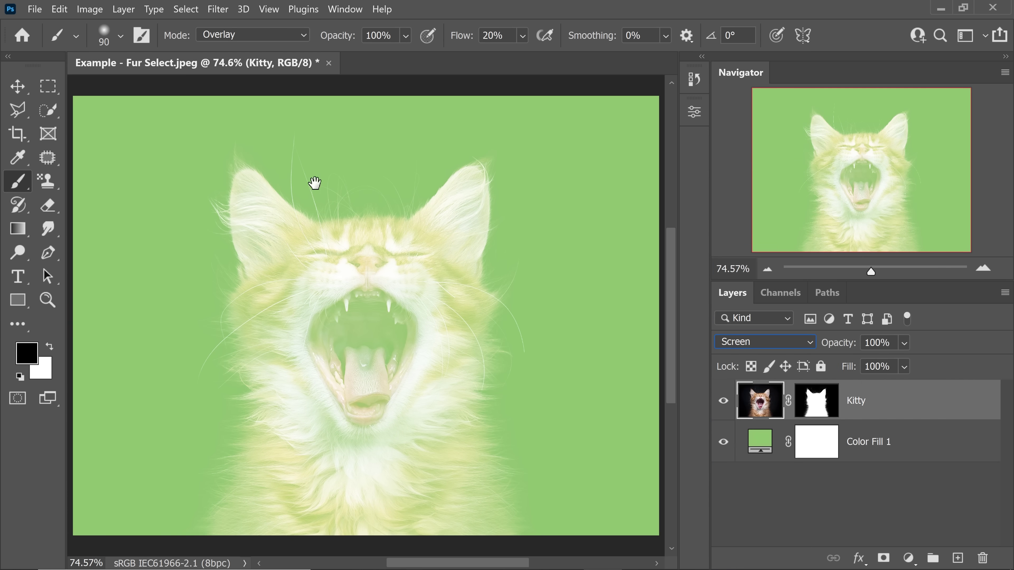
# - Zoom in on the head fur, left ear and the fur between the ears to inspect the glow
pyautogui.moveTo(344, 184); pyautogui.dragTo(373, 186)
pyautogui.moveTo(243, 283); pyautogui.dragTo(362, 244)
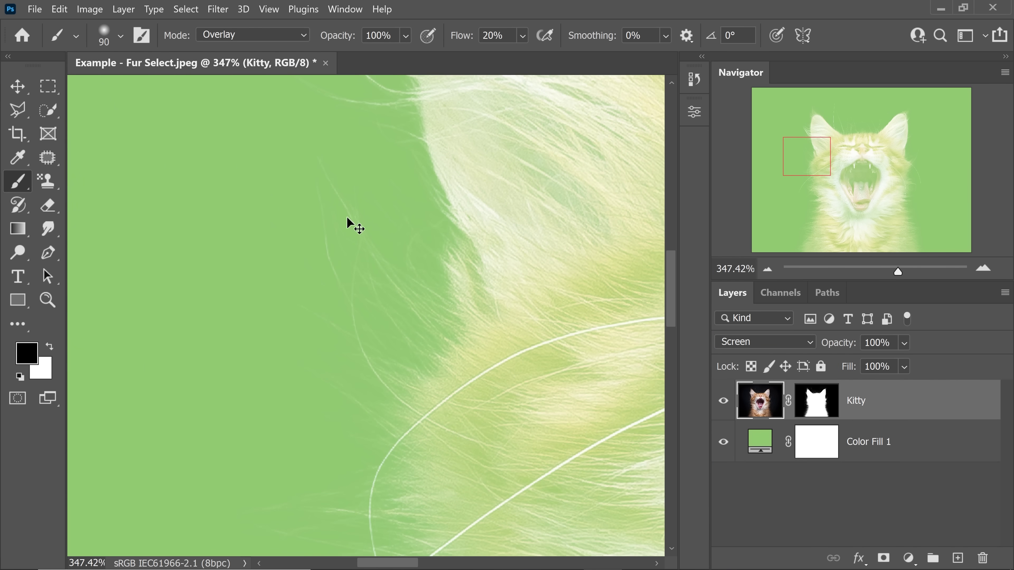
pyautogui.hotkey('ctrl', '0')
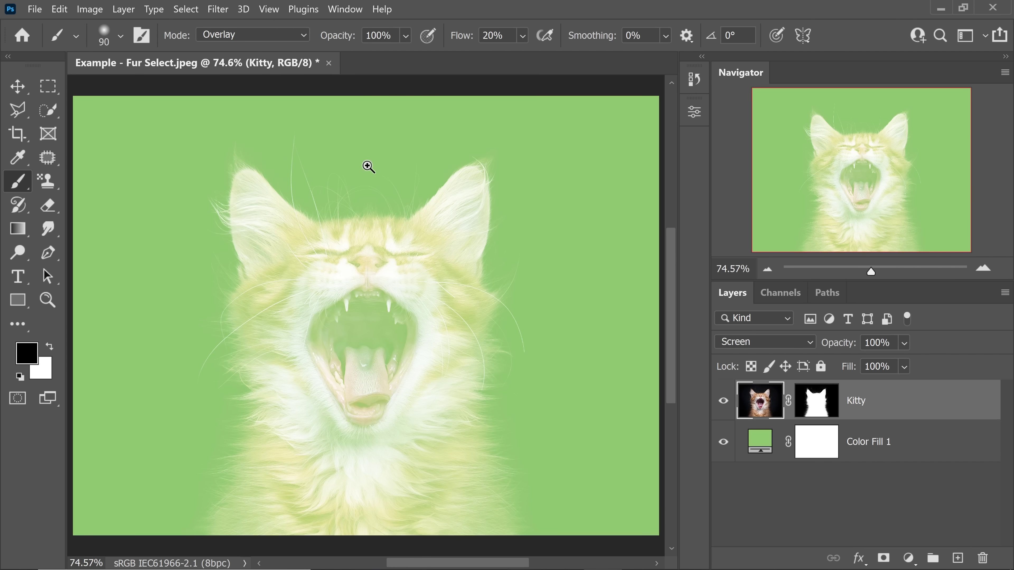
pyautogui.moveTo(368, 167); pyautogui.dragTo(393, 168)
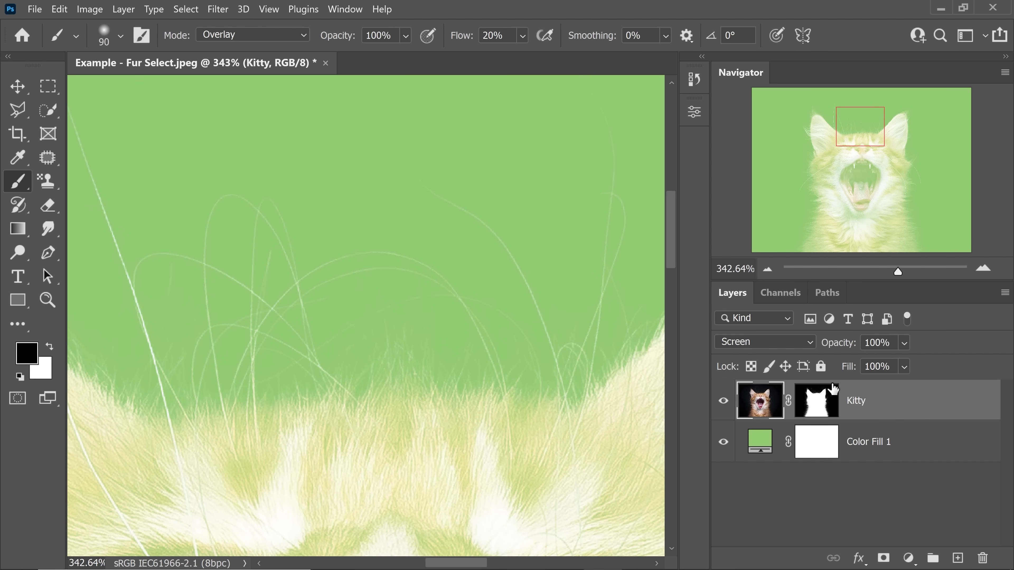
# - Duplicate the Screen-mode Kitty layer three times with Ctrl+J, up to Kitty copy 3
pyautogui.hotkey('ctrl', 'j')
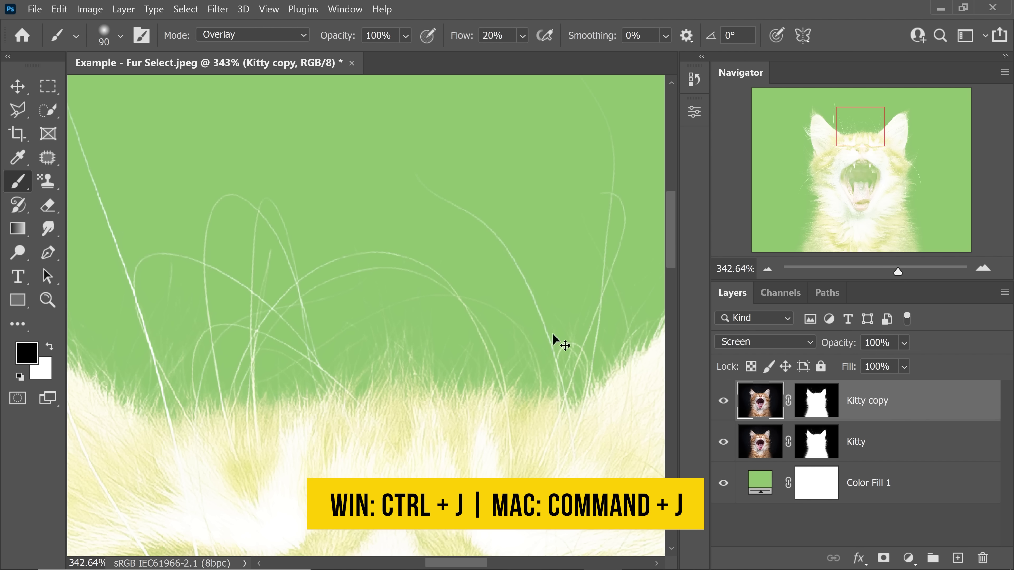
pyautogui.scroll(-6, 407, 339)
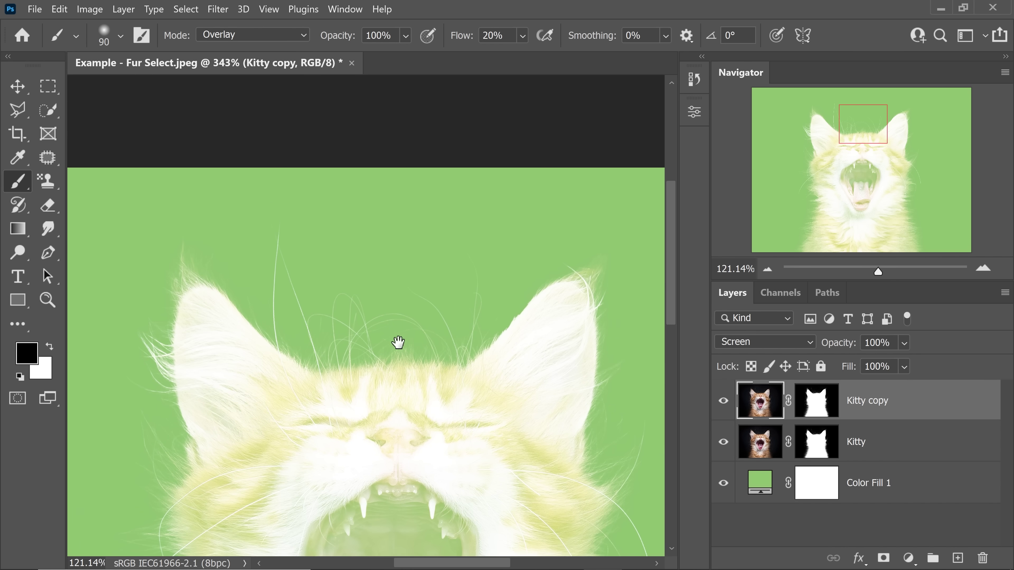
pyautogui.scroll(6, 211, 335)
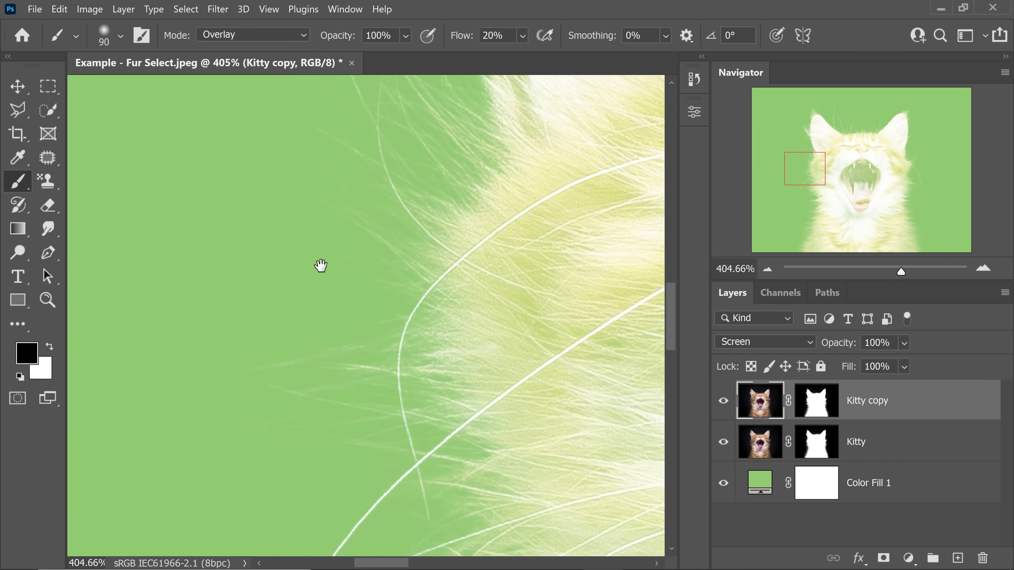
pyautogui.scroll(-3, 321, 265)
pyautogui.moveTo(426, 399); pyautogui.dragTo(399, 236)
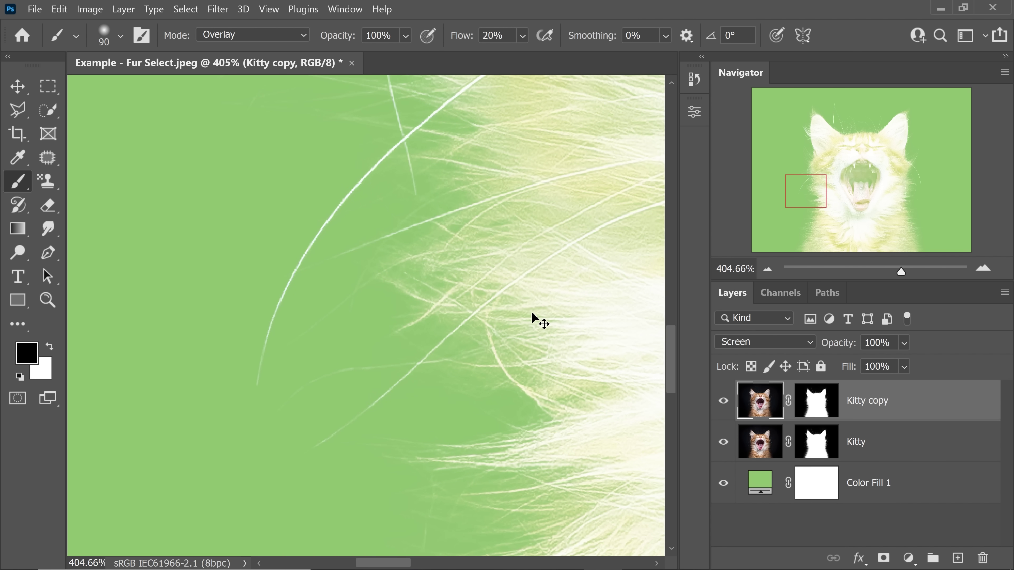
pyautogui.hotkey('ctrl', 'j')
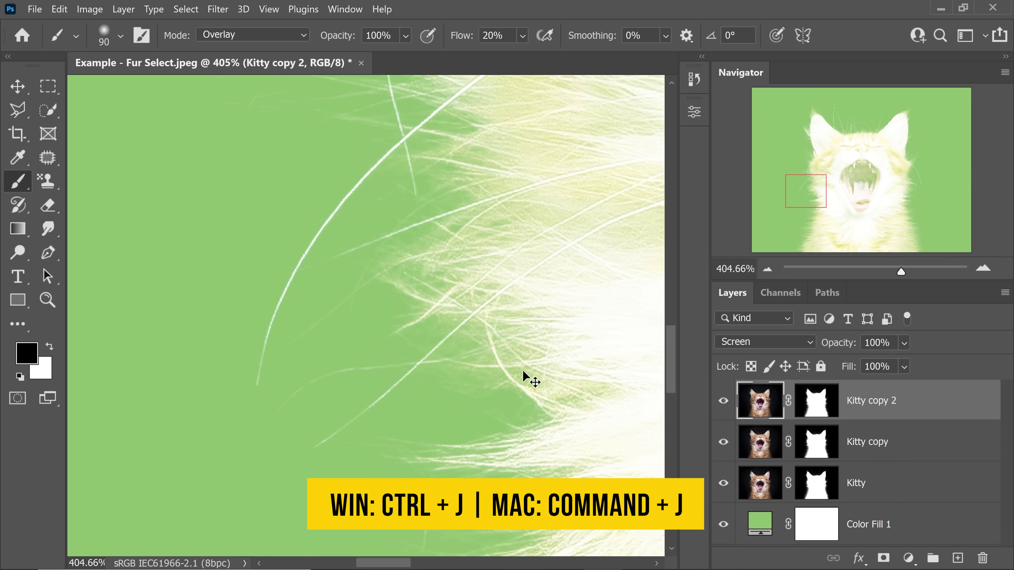
pyautogui.hotkey('ctrl', '0')
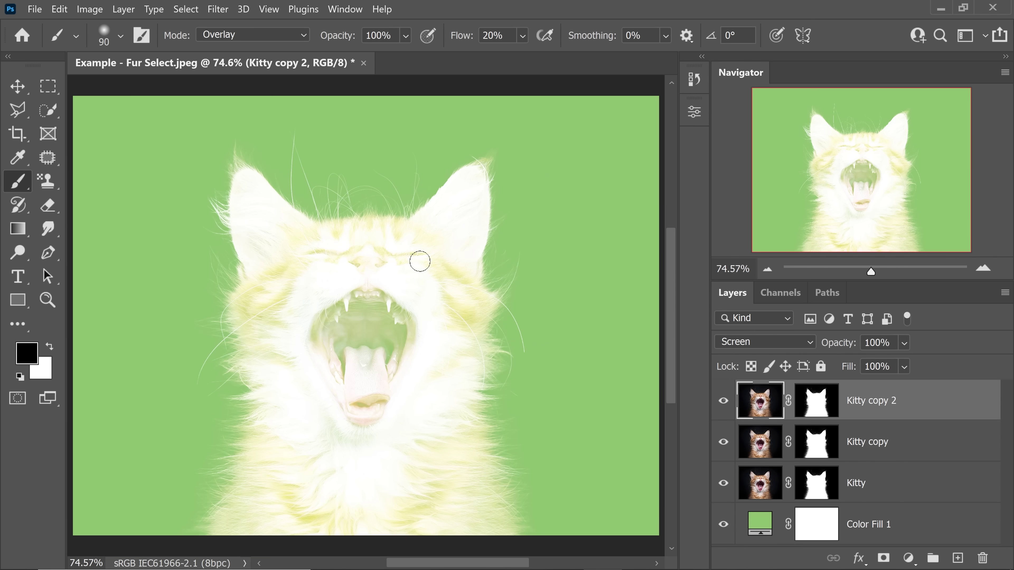
pyautogui.hotkey('ctrl', 'j')
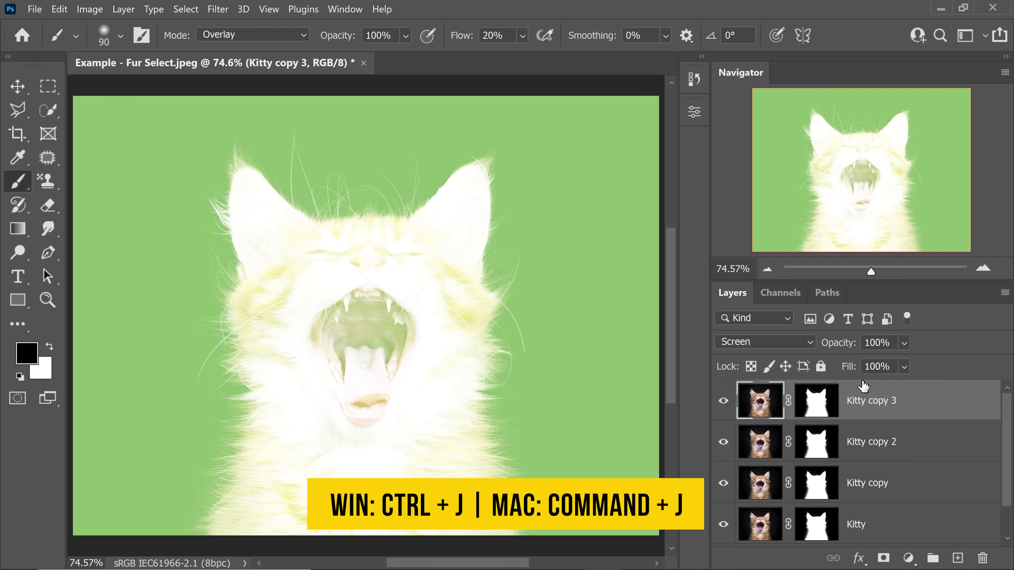
# - Set Kitty copy 3's blend mode back to Normal and briefly view its mask
pyautogui.click(761, 343)
pyautogui.click(739, 134)
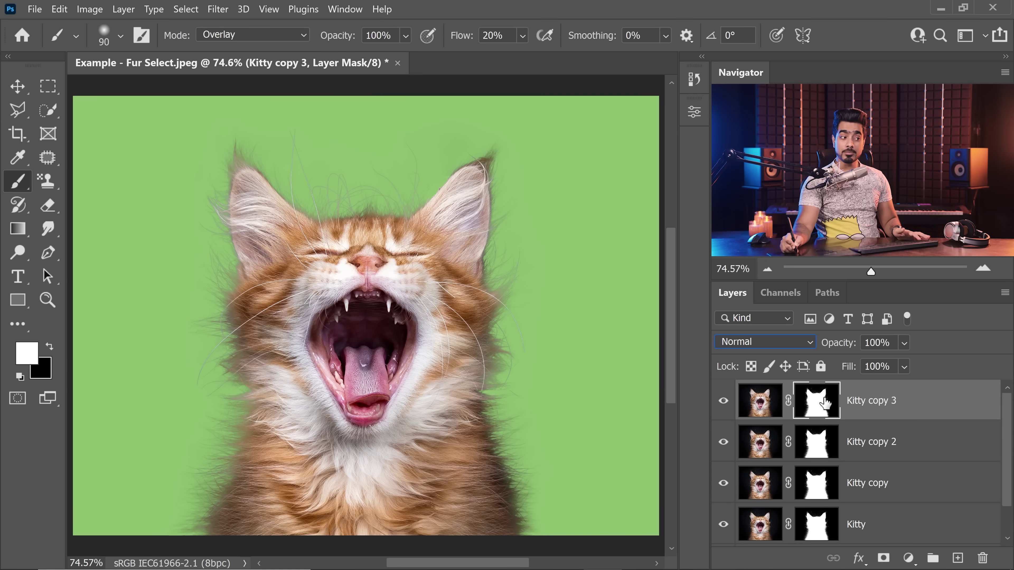
pyautogui.keyDown('alt'); pyautogui.click(825, 405); pyautogui.keyUp('alt')
pyautogui.keyDown('alt'); pyautogui.click(824, 409); pyautogui.keyUp('alt')
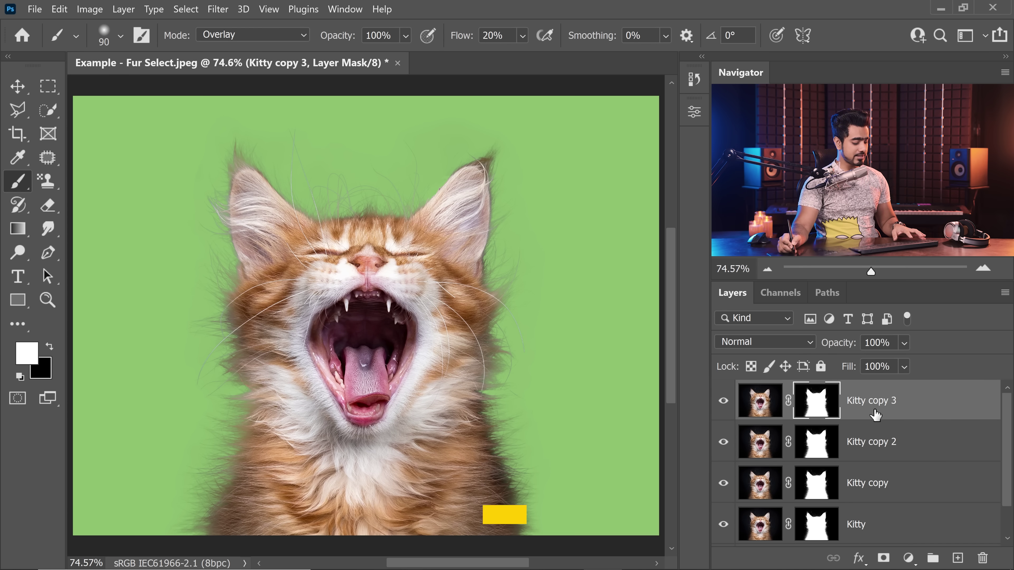
# - Group Kitty copy 3, add a white layer mask to the group, and name it 'Normal'
pyautogui.hotkey('ctrl', 'g')
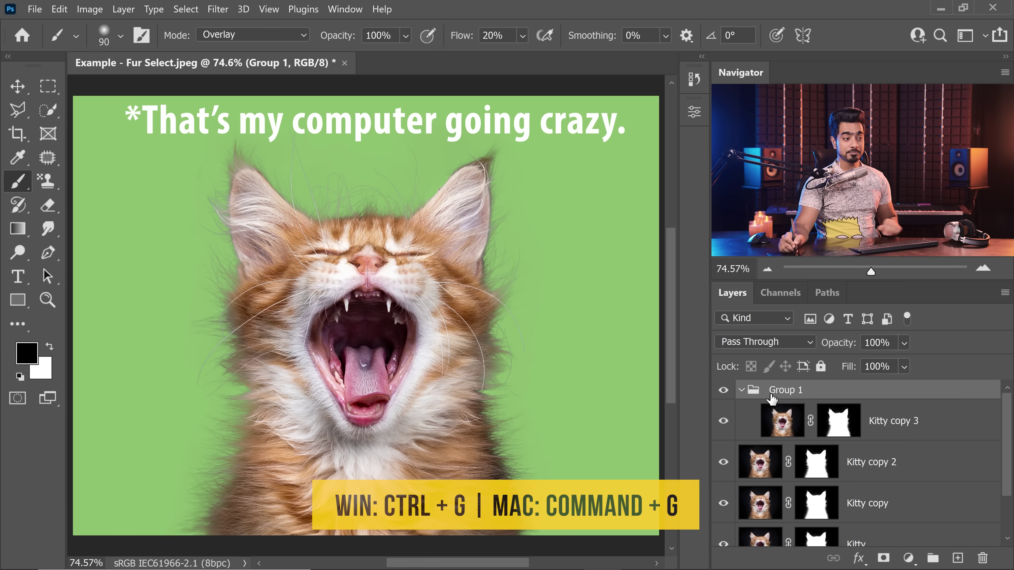
pyautogui.click(741, 390)
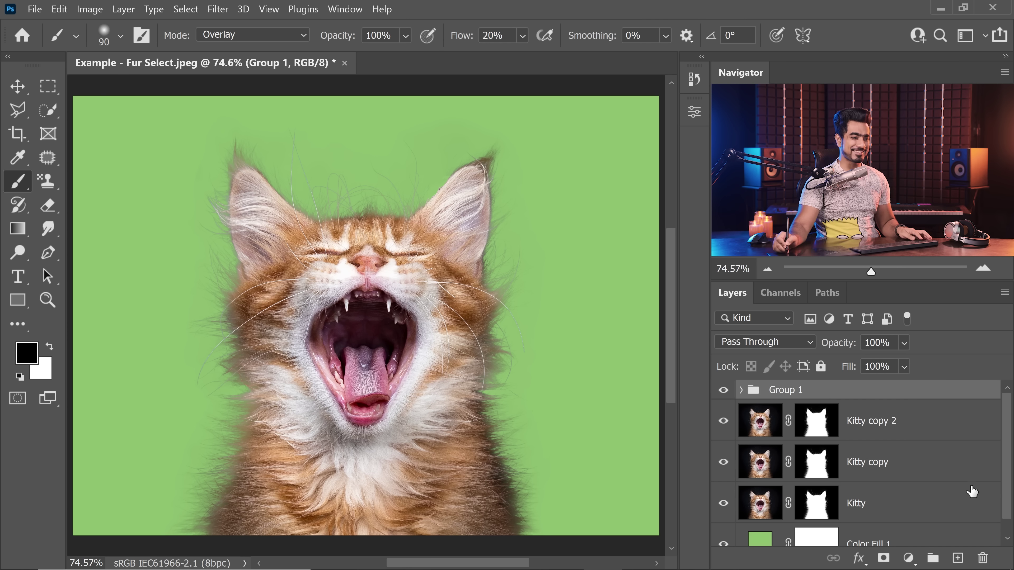
pyautogui.click(884, 559)
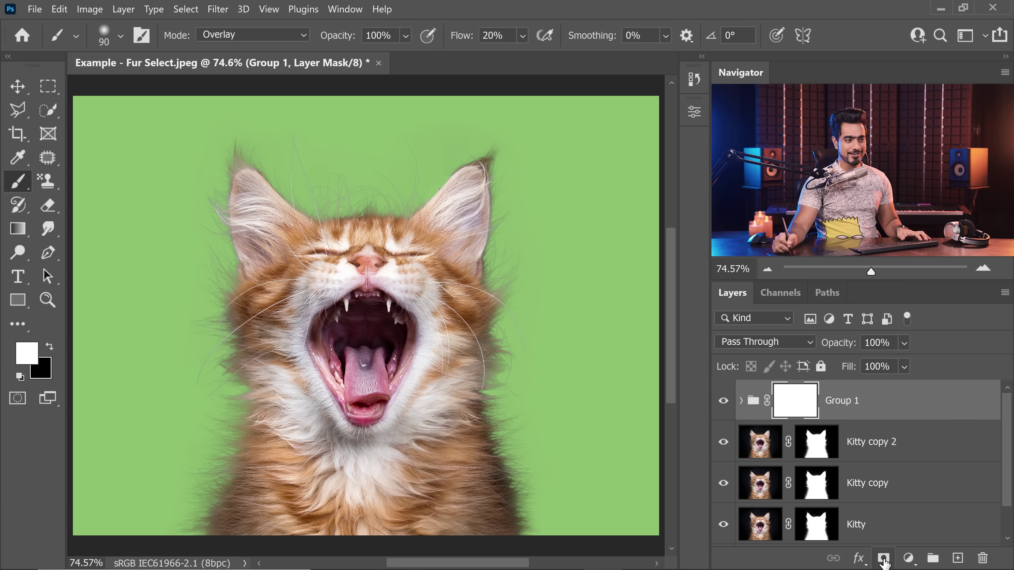
pyautogui.click(742, 401)
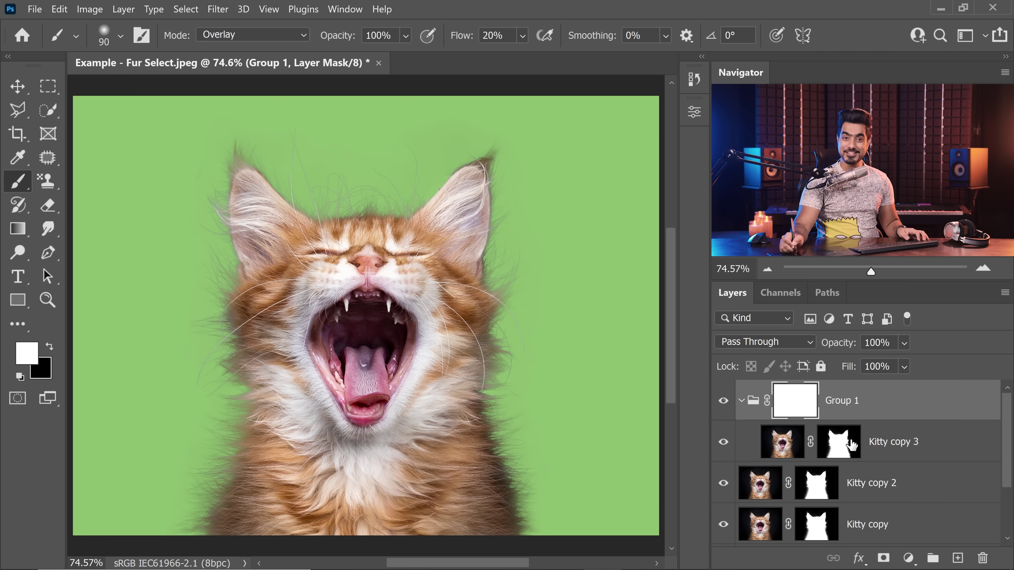
pyautogui.click(741, 400)
pyautogui.doubleClick(842, 401)
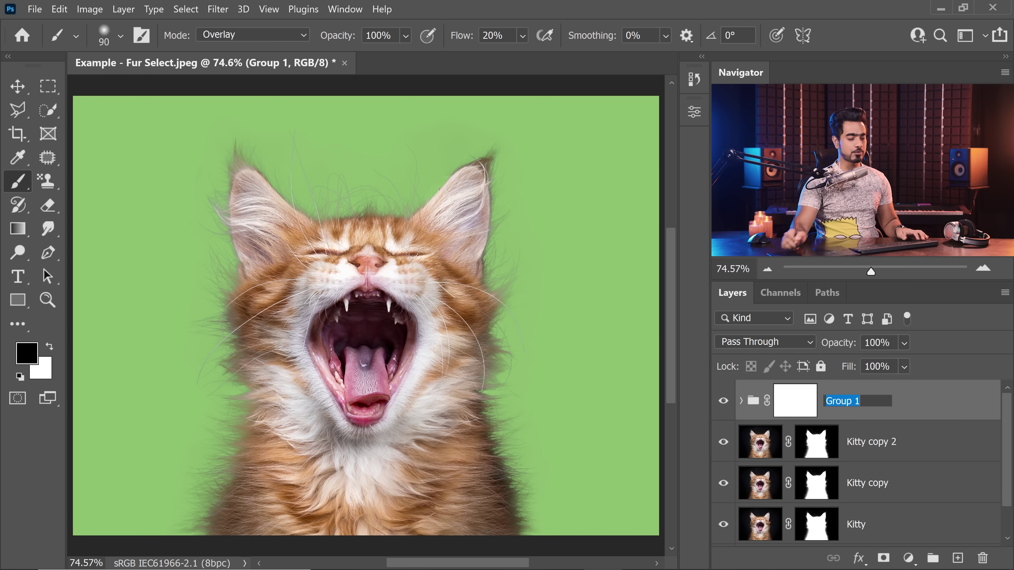
pyautogui.write('Normal')
pyautogui.press('Return')
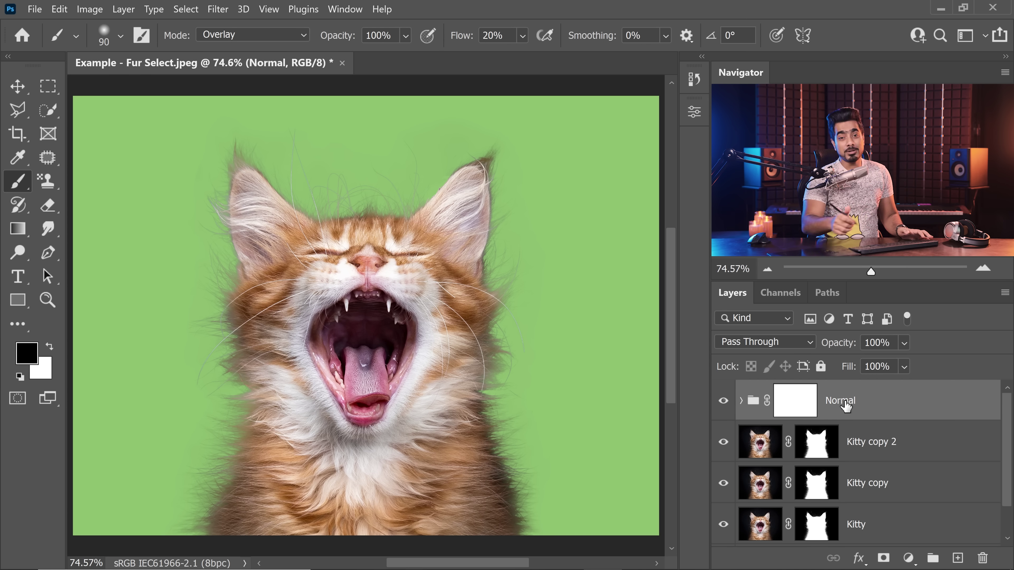
# - Target the Normal group's mask with a black, roughly 700-pixel brush in Normal mode
pyautogui.click(794, 409)
pyautogui.press('x')
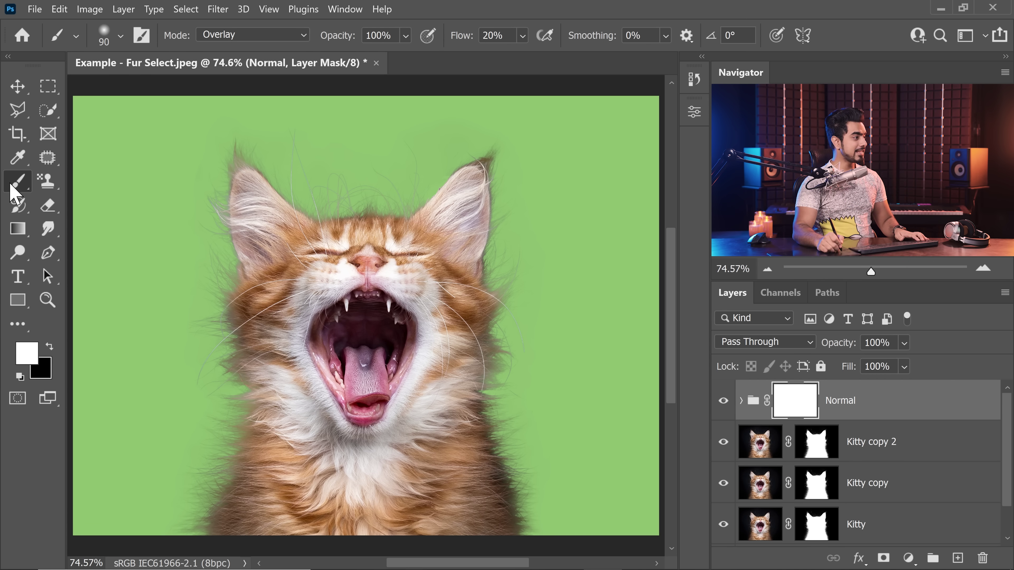
pyautogui.press('x')
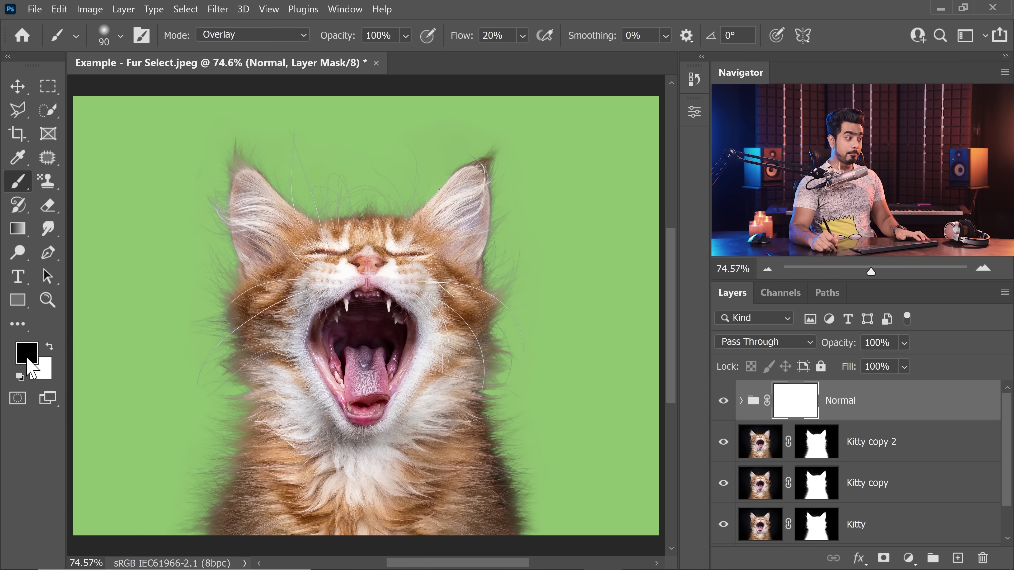
pyautogui.press(']')
pyautogui.press(']')
pyautogui.press(']')
pyautogui.press(']')
pyautogui.press(']')
pyautogui.press(']')
pyautogui.press(']')
pyautogui.press(']')
pyautogui.press(']')
pyautogui.press(']')
pyautogui.press(']')
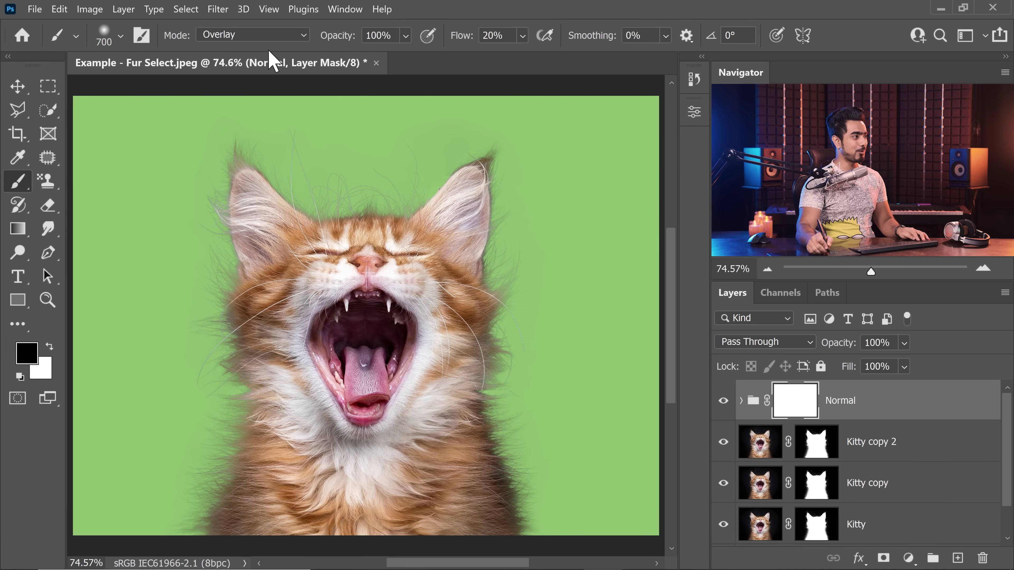
pyautogui.click(261, 36)
pyautogui.click(261, 46)
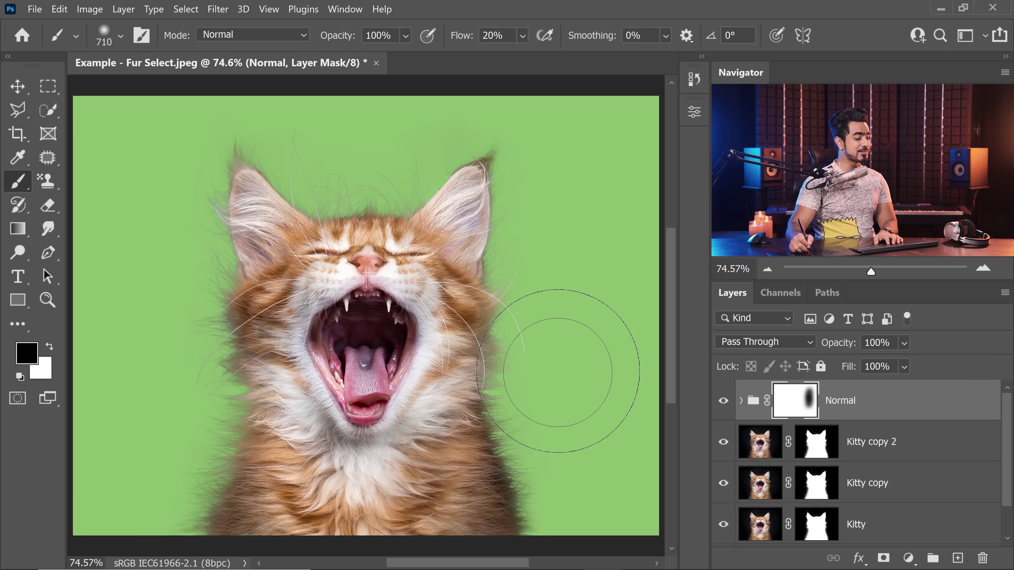
# - Paint black around the cat's outer fur on the mask and inspect the cheek edges
pyautogui.moveTo(146, 259)
pyautogui.mouseDown()
pyautogui.moveTo(147, 124)
pyautogui.moveTo(543, 441)
pyautogui.moveTo(340, 135)
pyautogui.moveTo(585, 465)
pyautogui.moveTo(493, 237)
pyautogui.moveTo(554, 237)
pyautogui.moveTo(532, 294)
pyautogui.mouseUp()
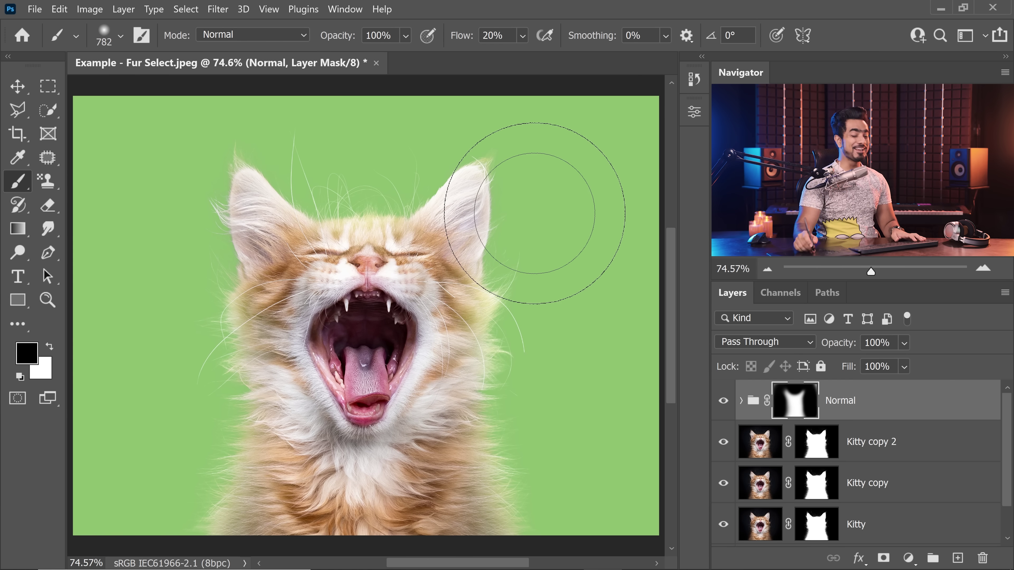
pyautogui.scroll(3, 255, 361)
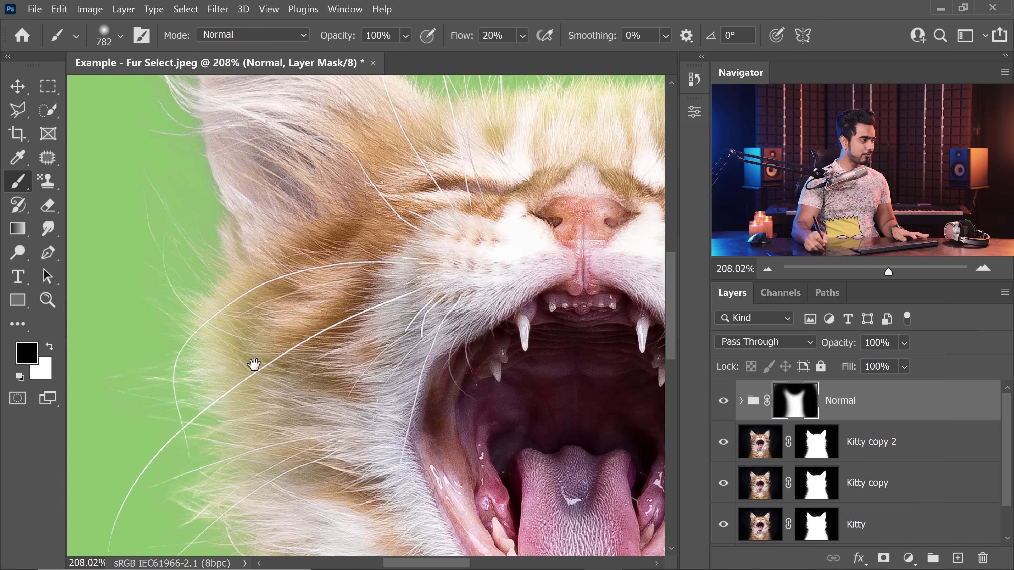
pyautogui.moveTo(256, 361); pyautogui.dragTo(317, 198)
pyautogui.scroll(-8, 317, 198)
pyautogui.hscroll(10, 374, 289)
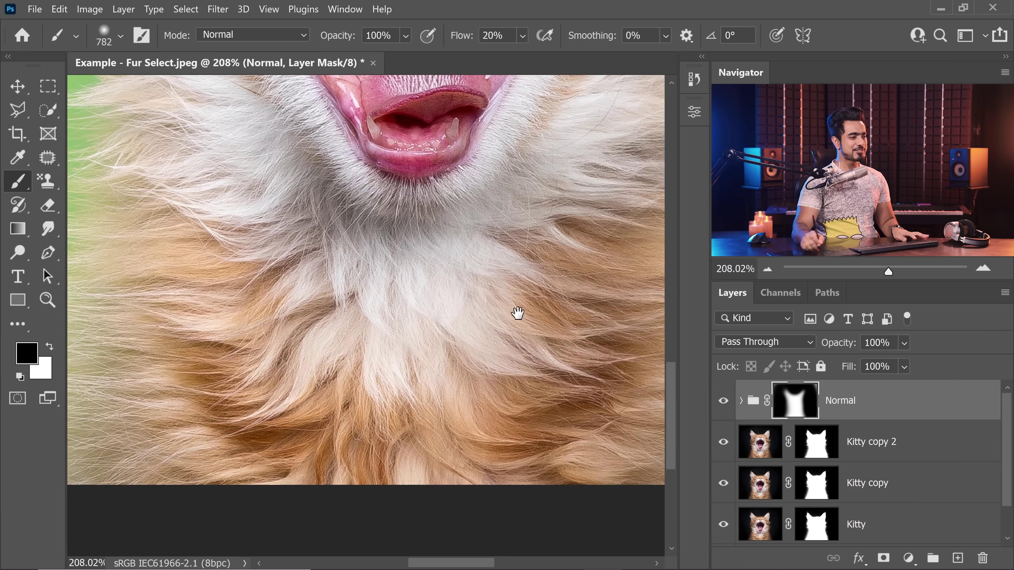
pyautogui.scroll(8, 423, 419)
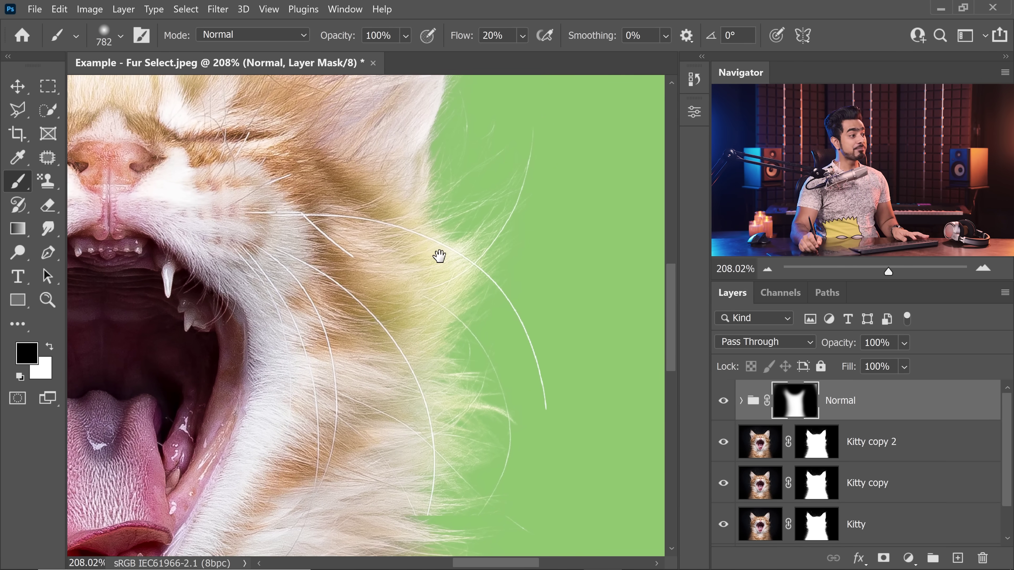
pyautogui.hotkey('ctrl', '0')
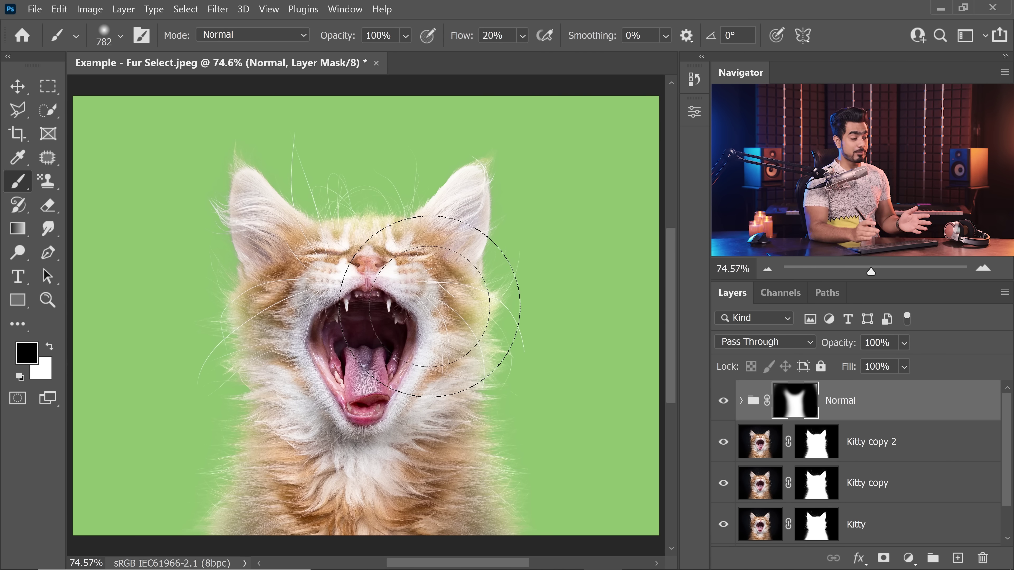